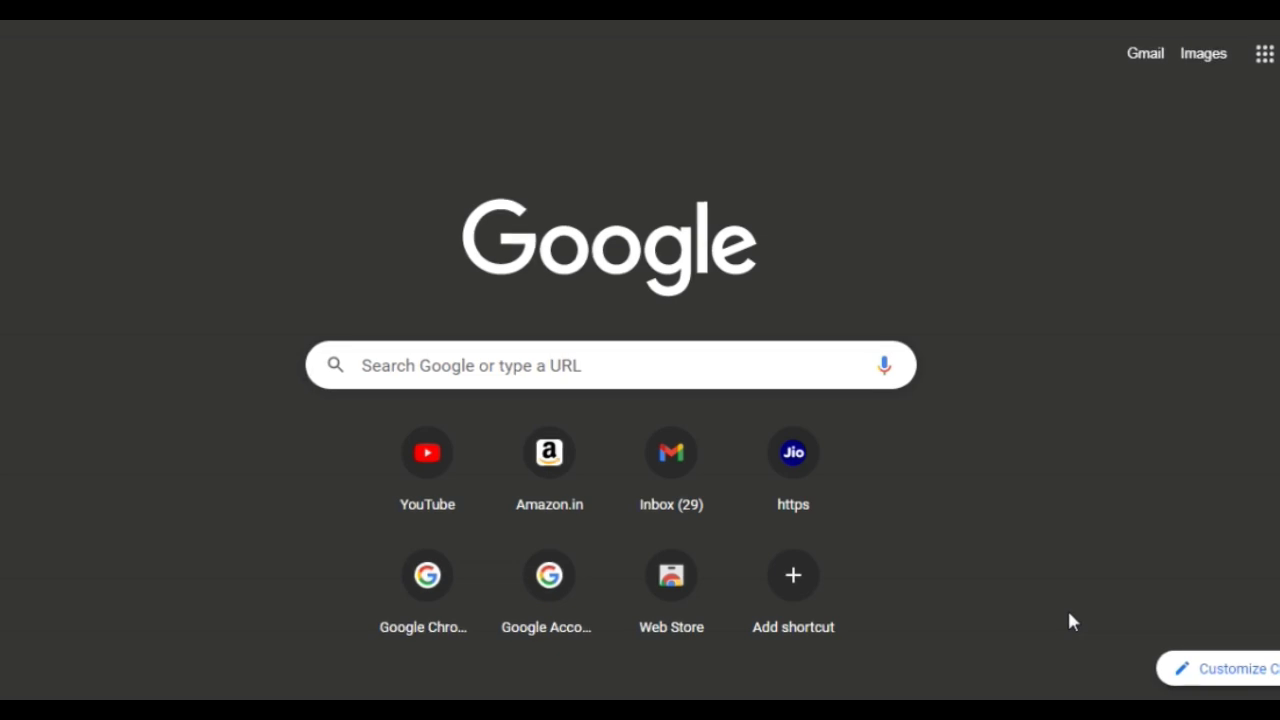
Search Google for 'cvstu digiversity' and open the CSVTU Citizen Portal login page result
left_click(729, 365)
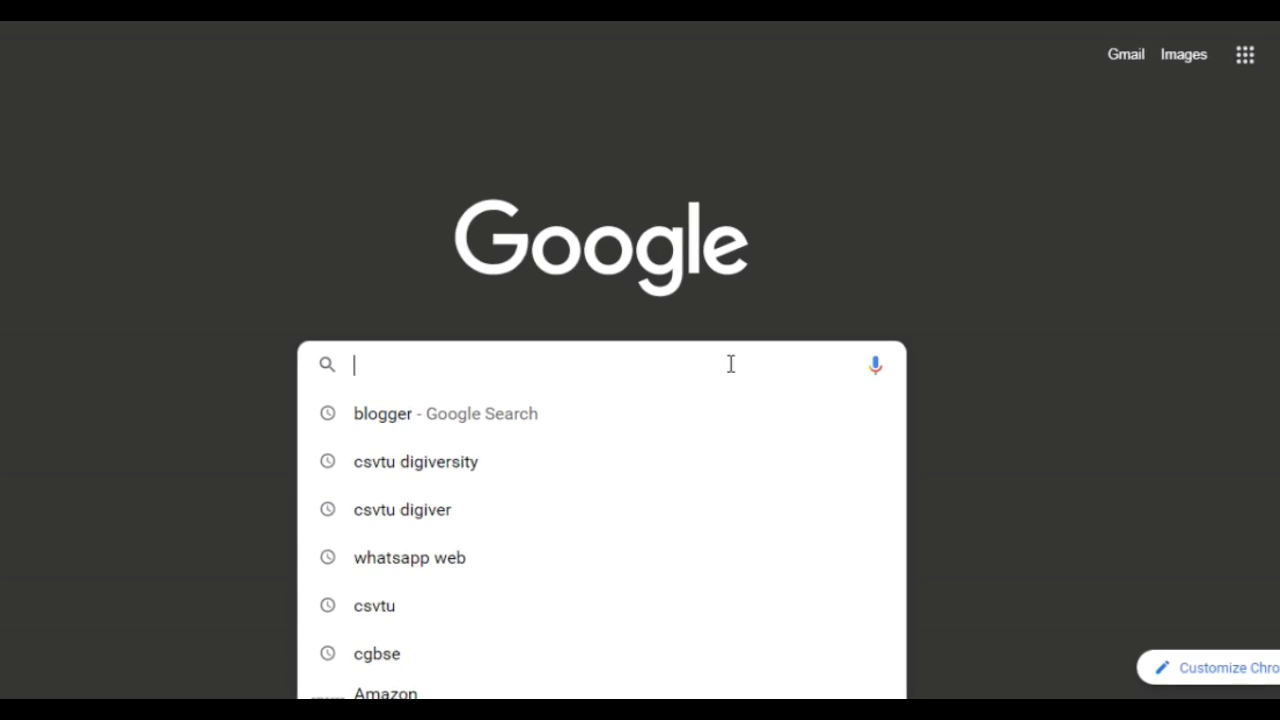
type("cv")
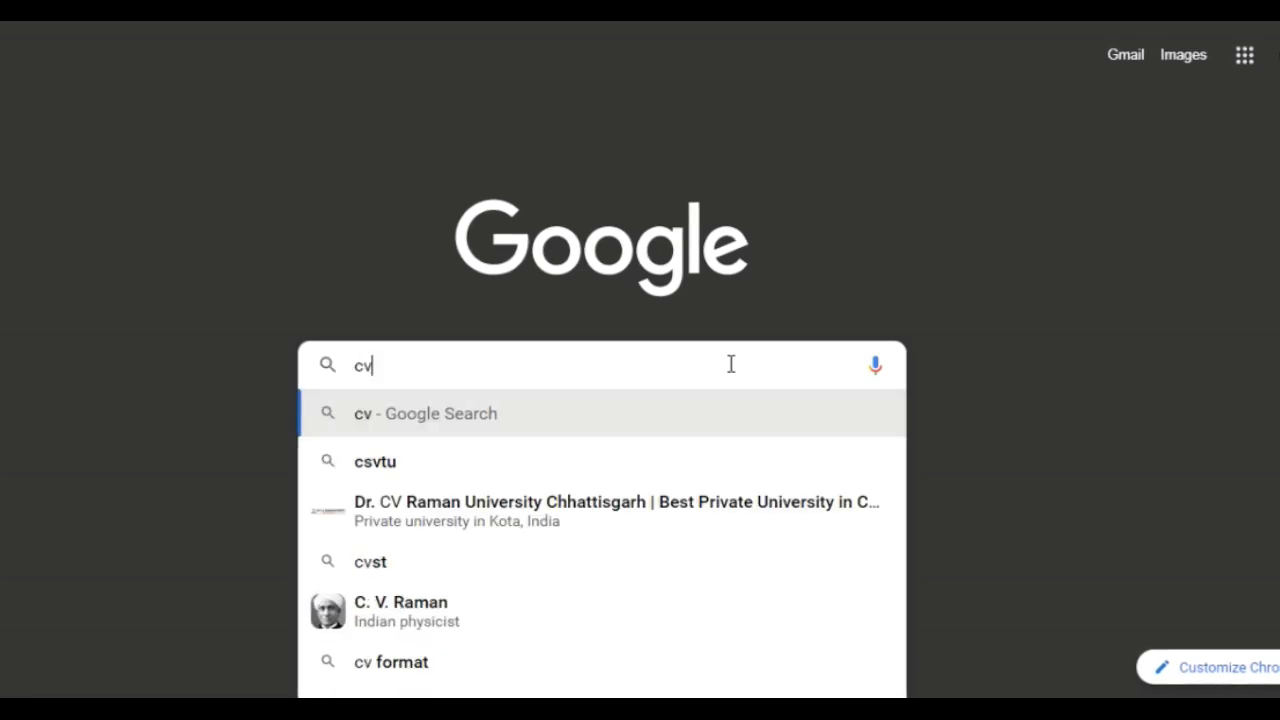
type("stu di")
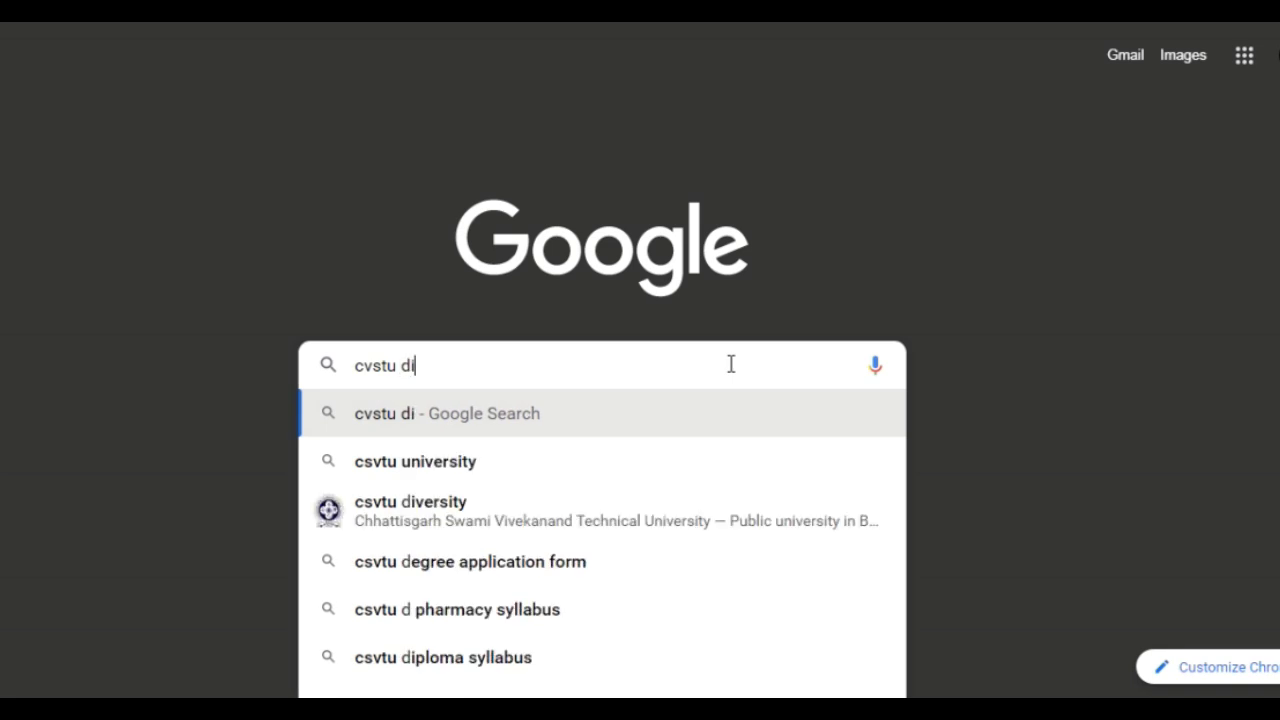
type("giversity")
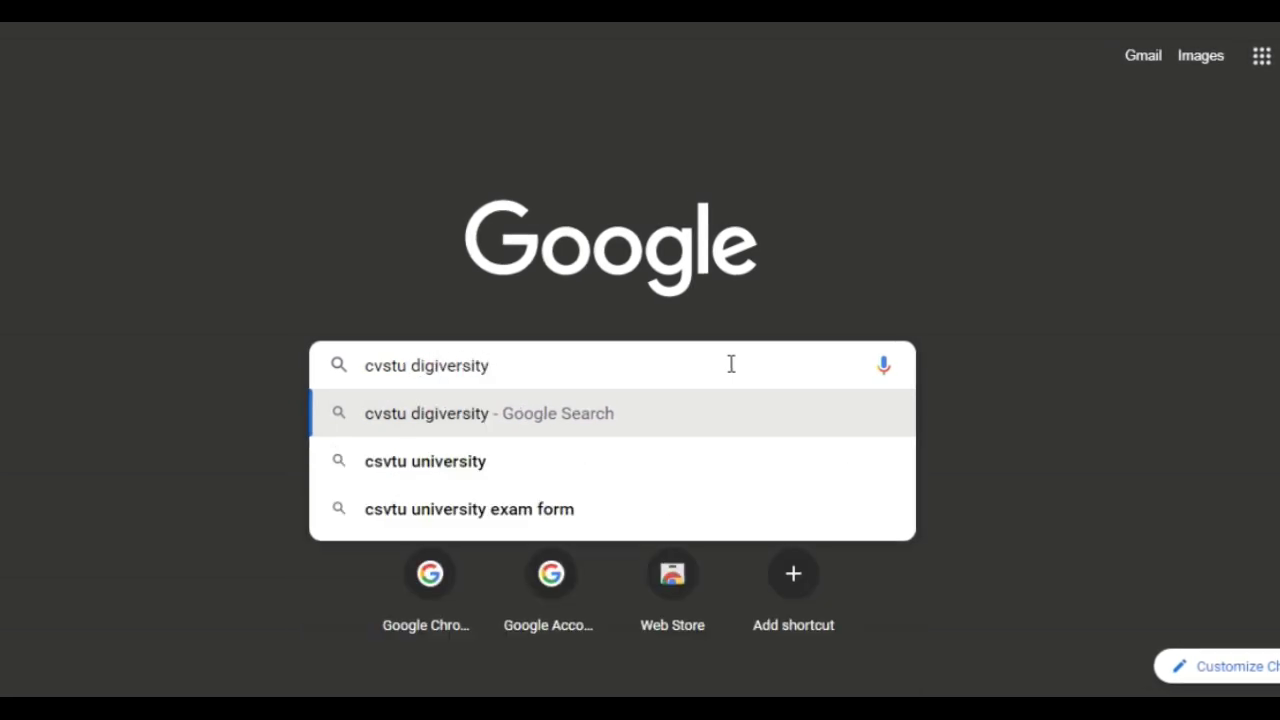
key("Return")
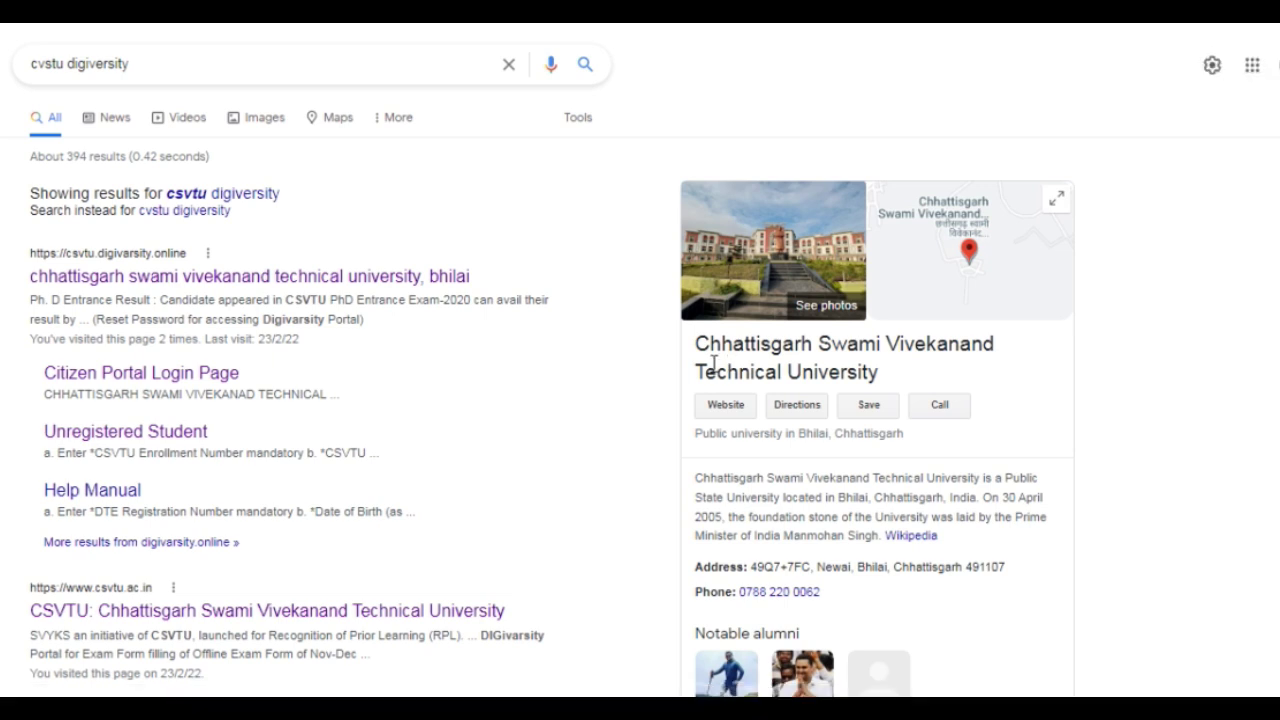
left_click(103, 375)
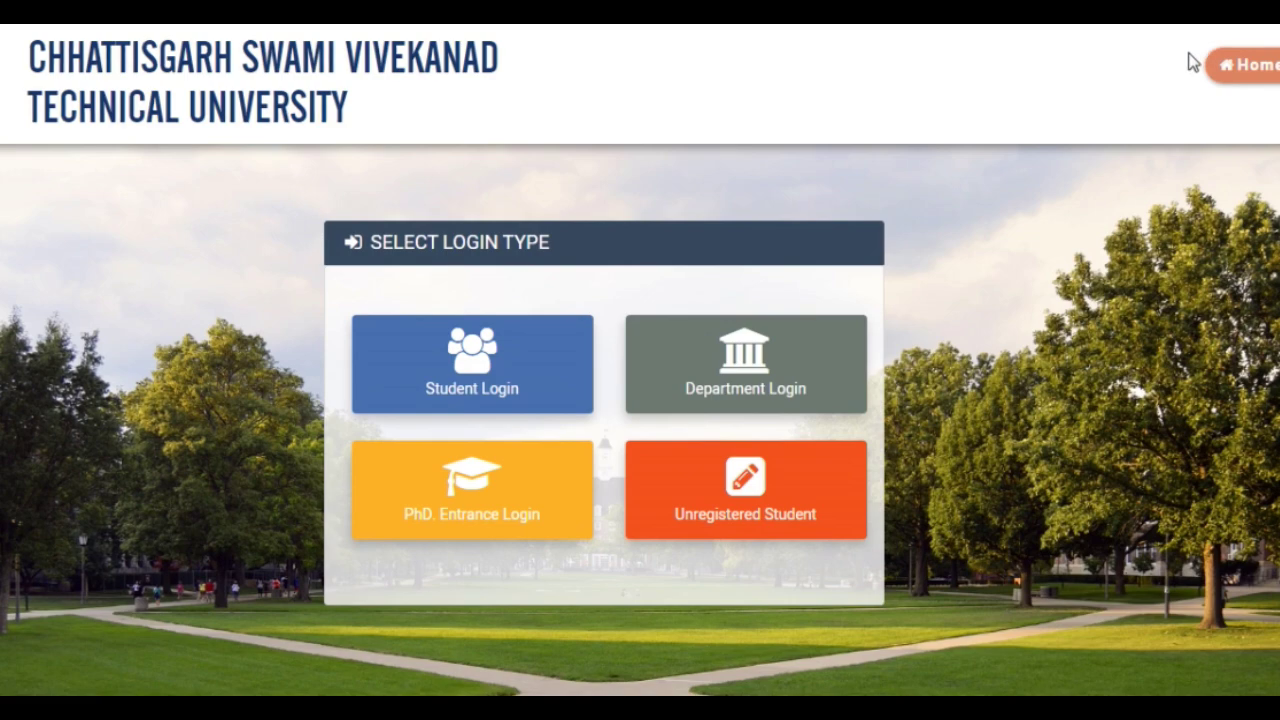
Go to the CSVTU home page and open the 'Reset Password for Existing CSVTU Student' page
left_click(1243, 68)
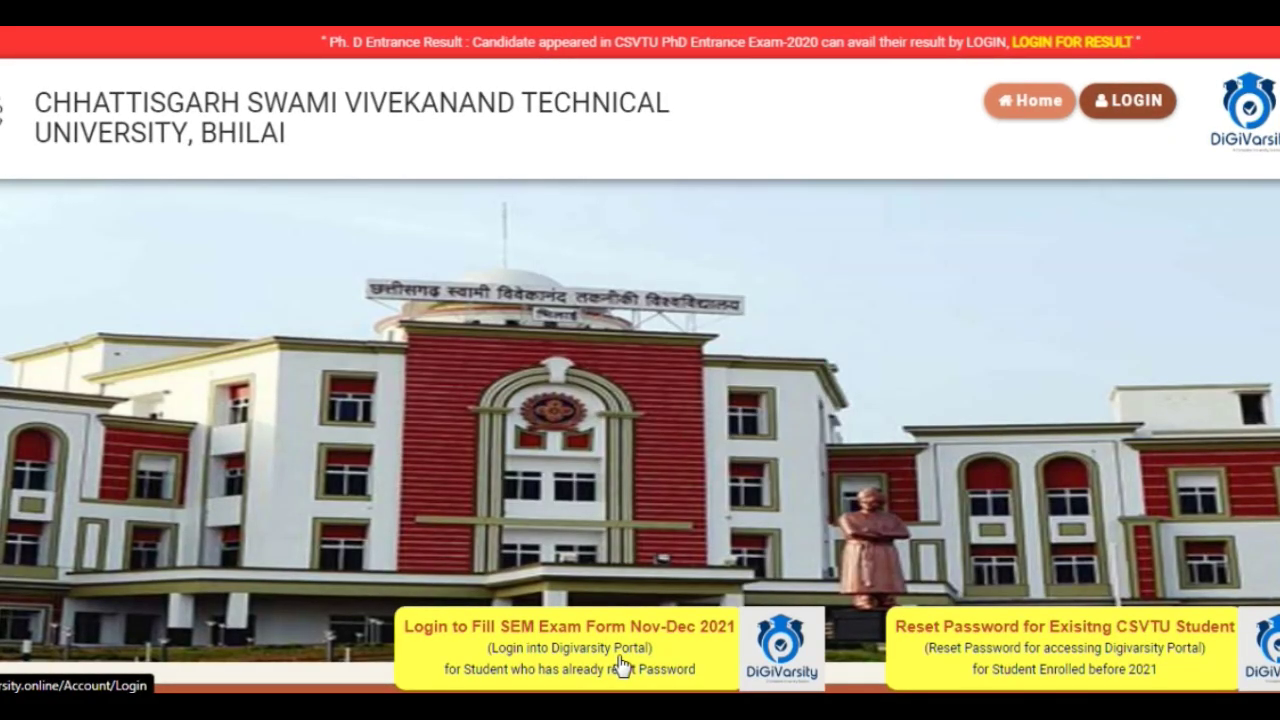
left_click(940, 630)
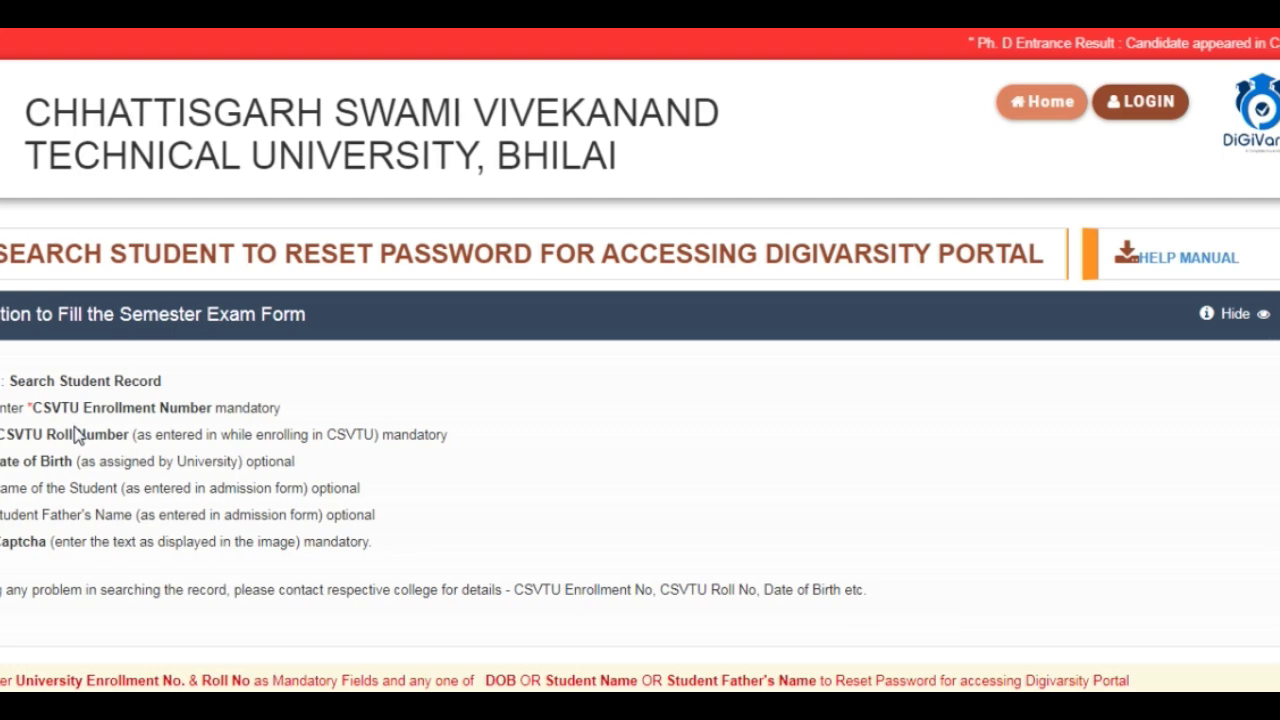
In Student Details, fill in the enrollment number, roll number and father's name fields
scroll(76, 433, "down", 1)
scroll(103, 300, "down", 2)
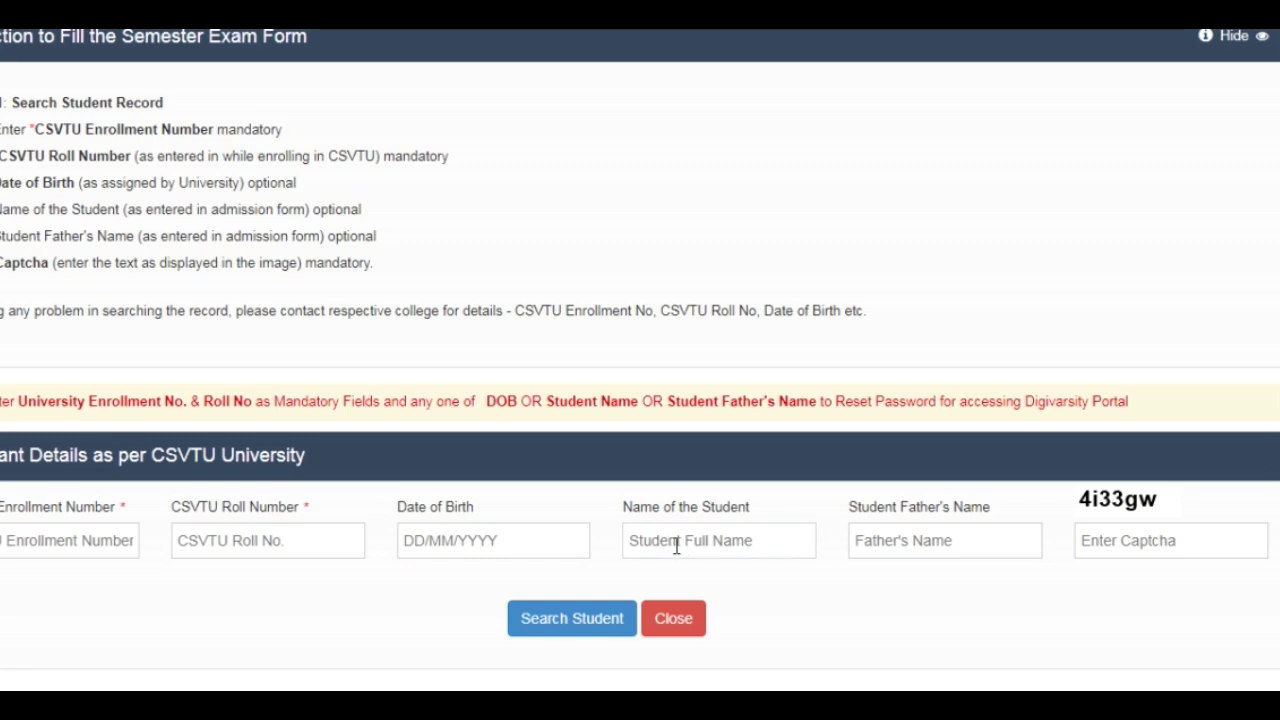
left_click(859, 541)
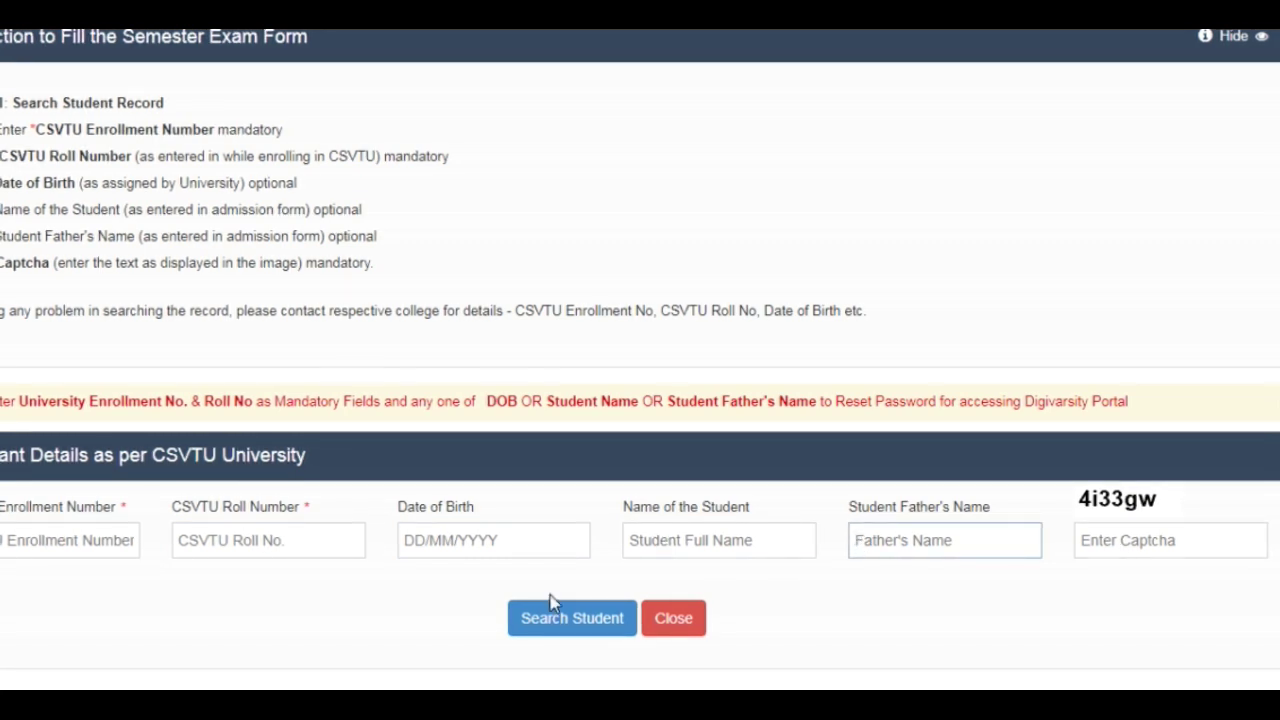
left_click(47, 537)
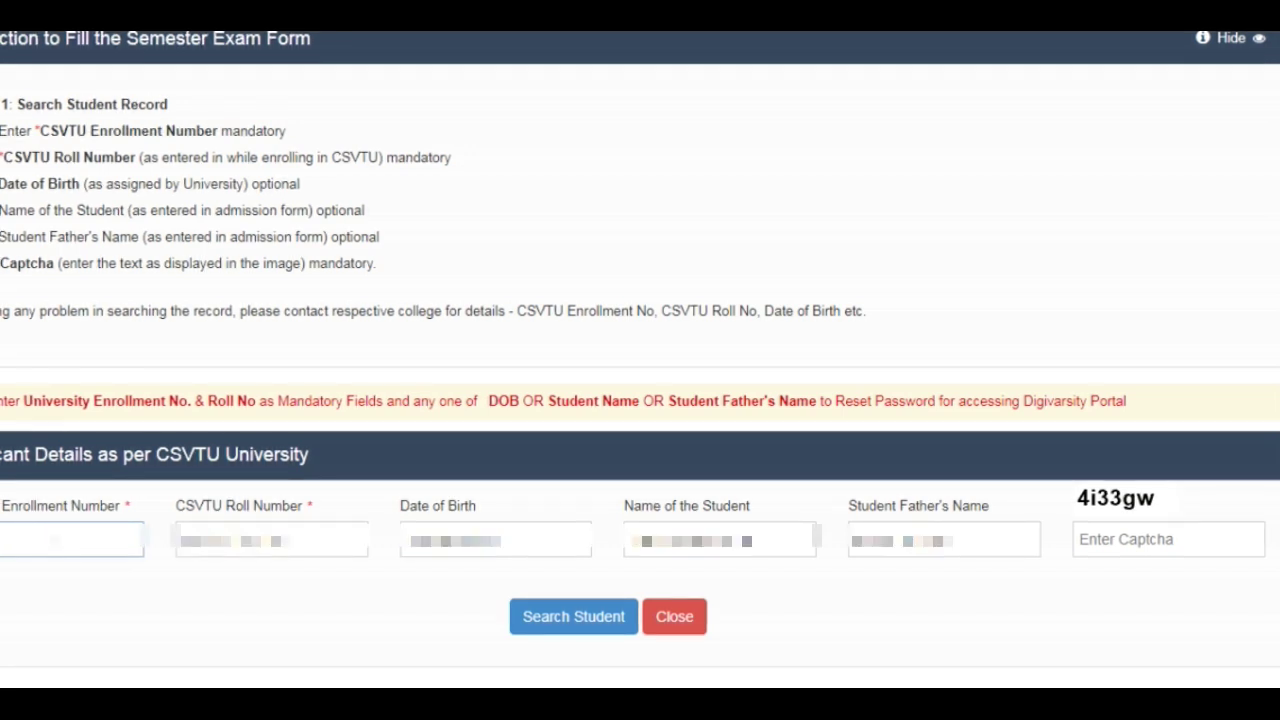
left_click(255, 530)
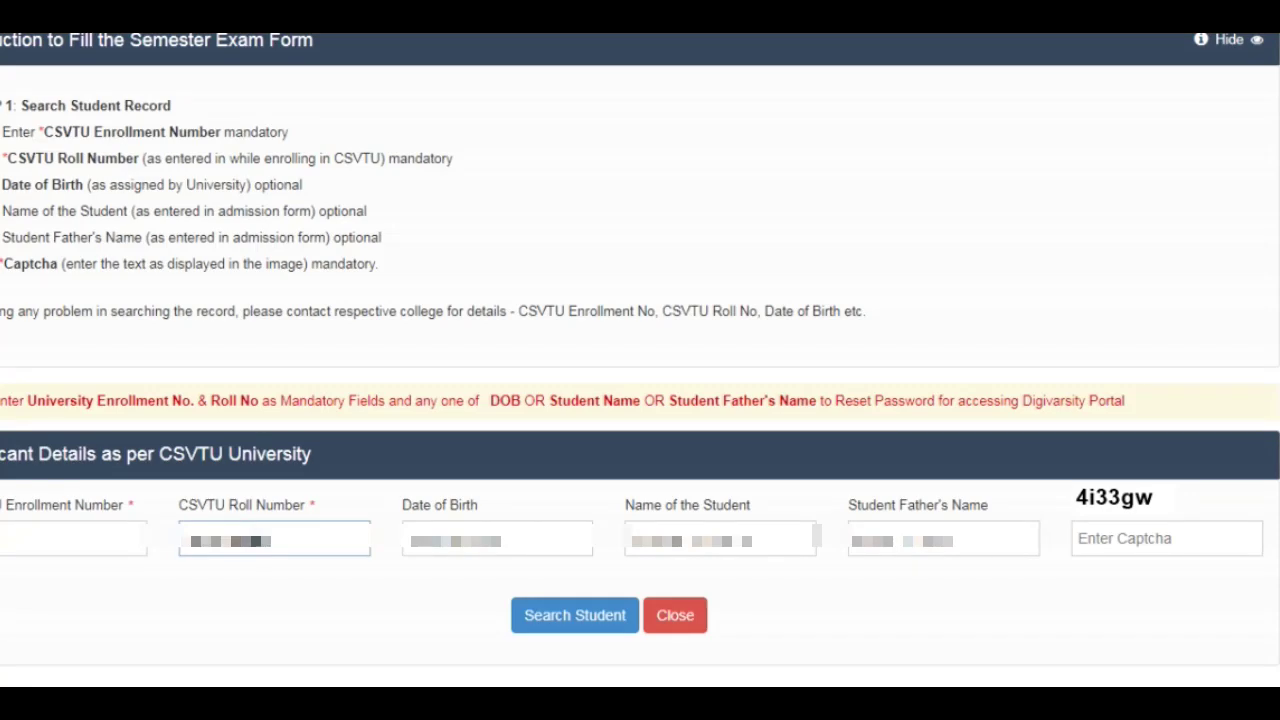
left_click(428, 537)
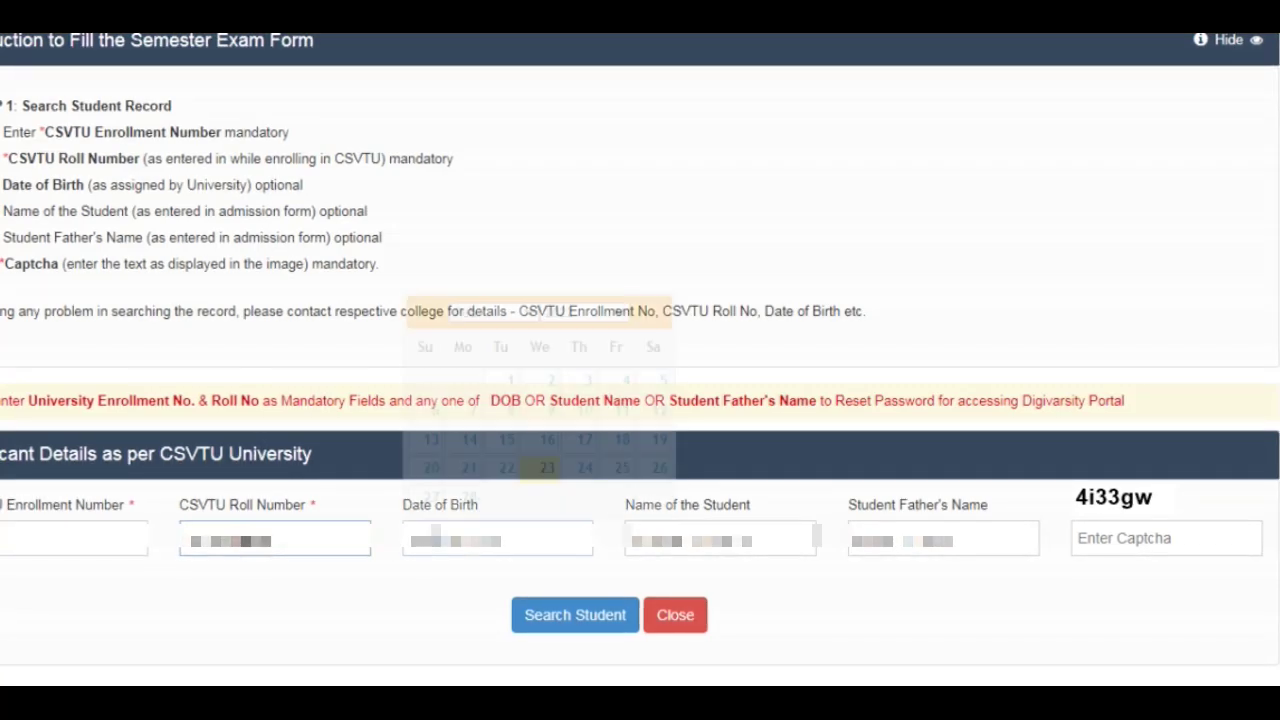
key("BackSpace")
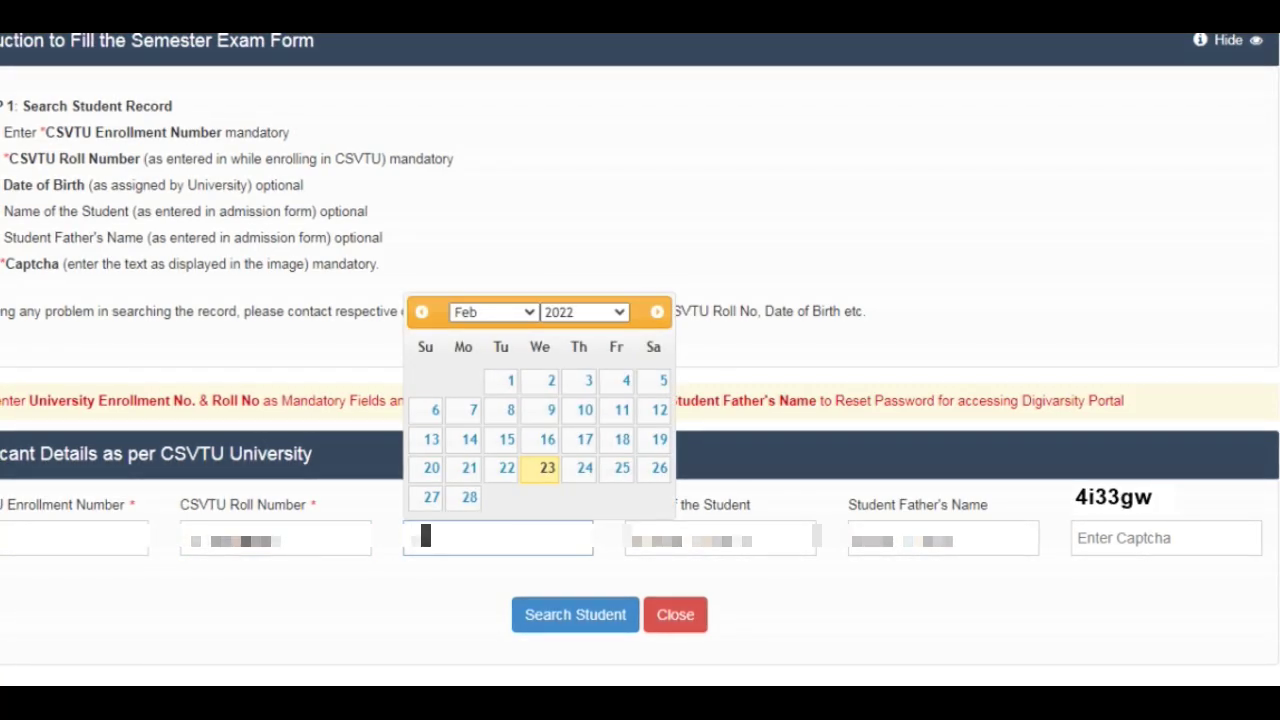
left_click(572, 318)
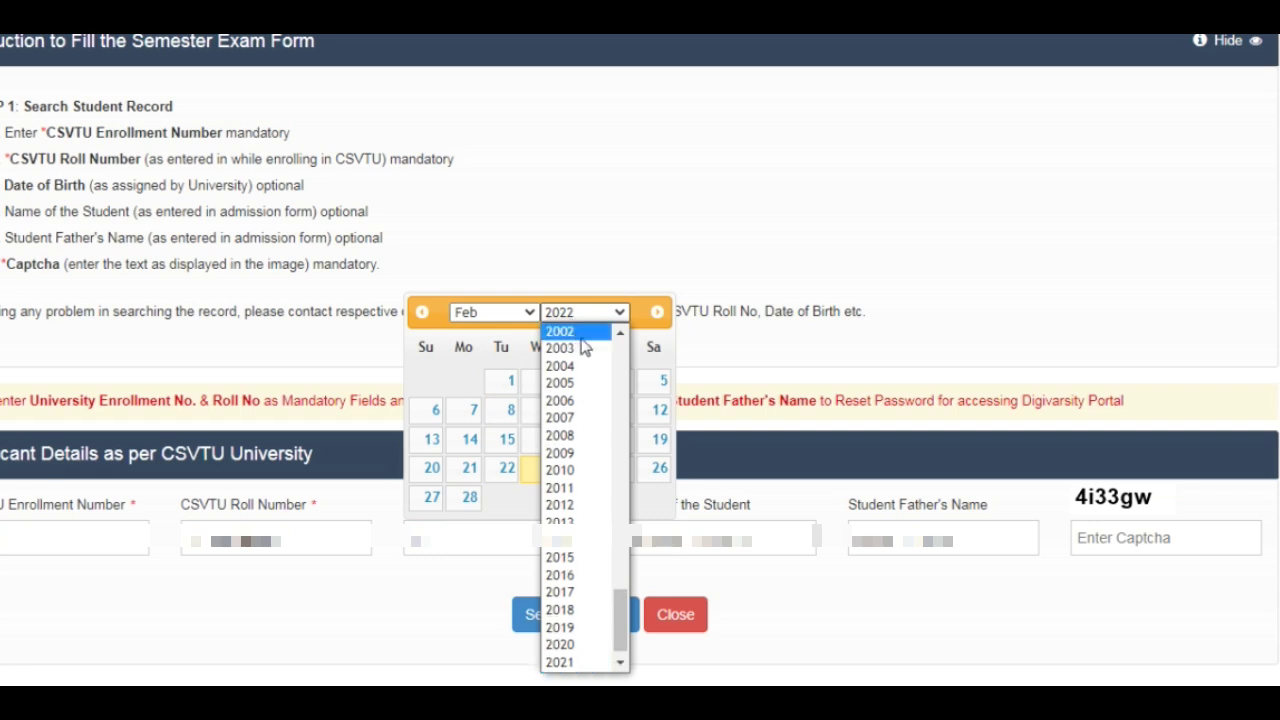
scroll(587, 348, "up", 9)
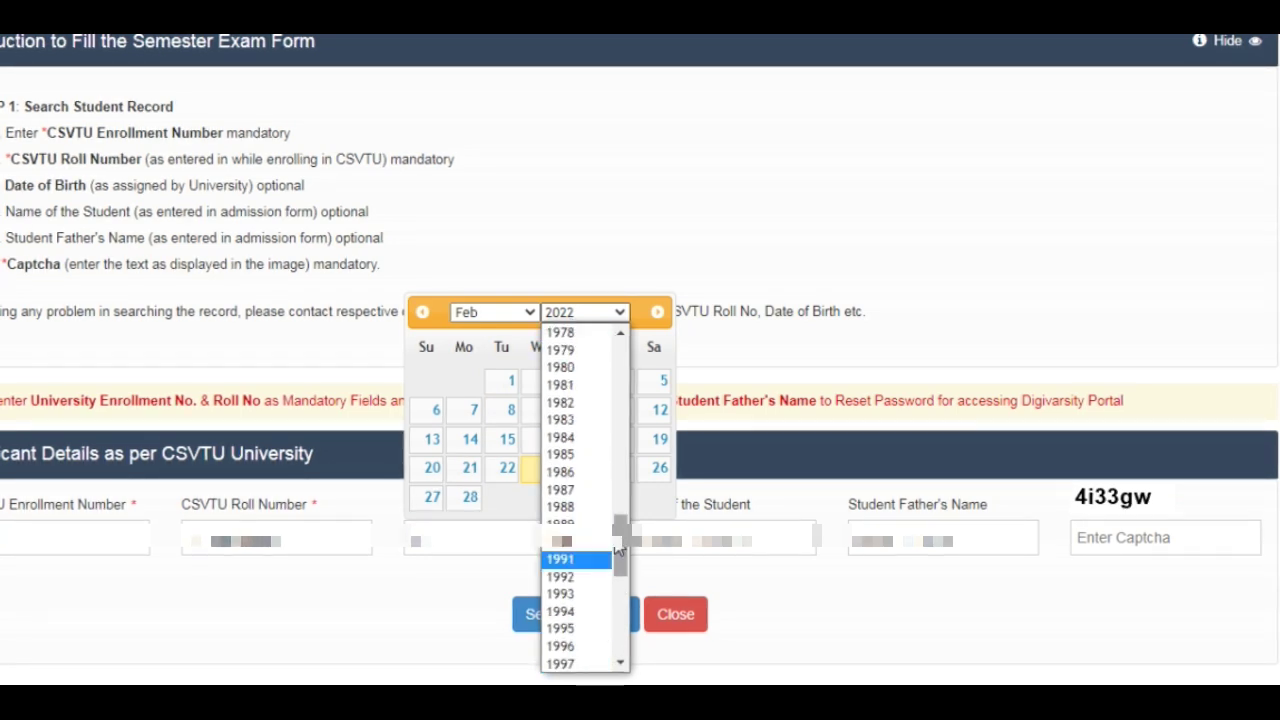
scroll(624, 567, "down", 2)
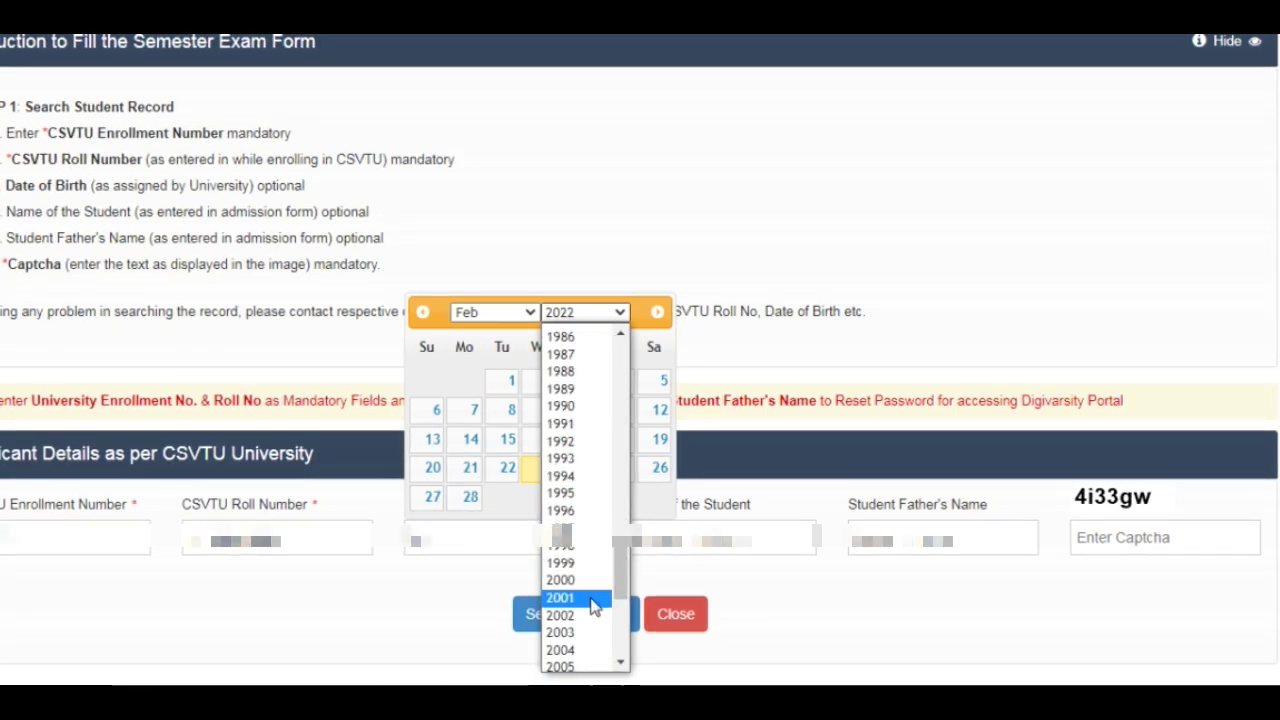
left_click(585, 597)
left_click(527, 312)
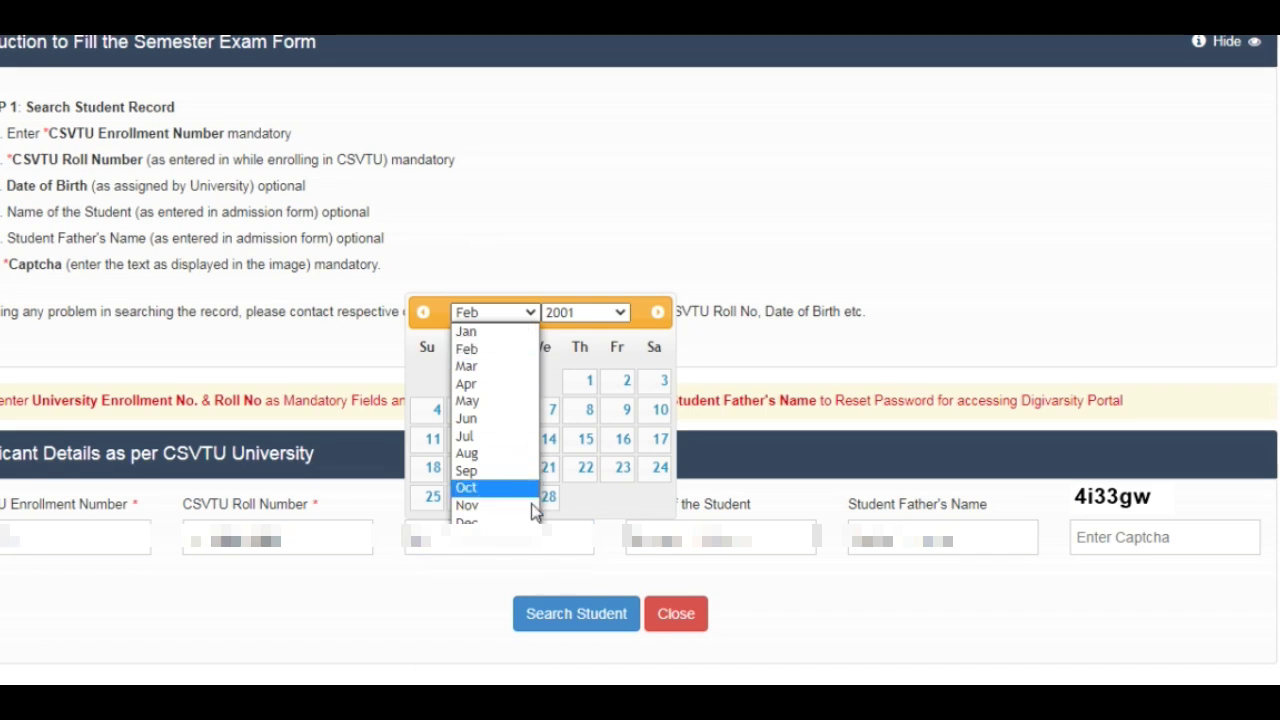
left_click(516, 528)
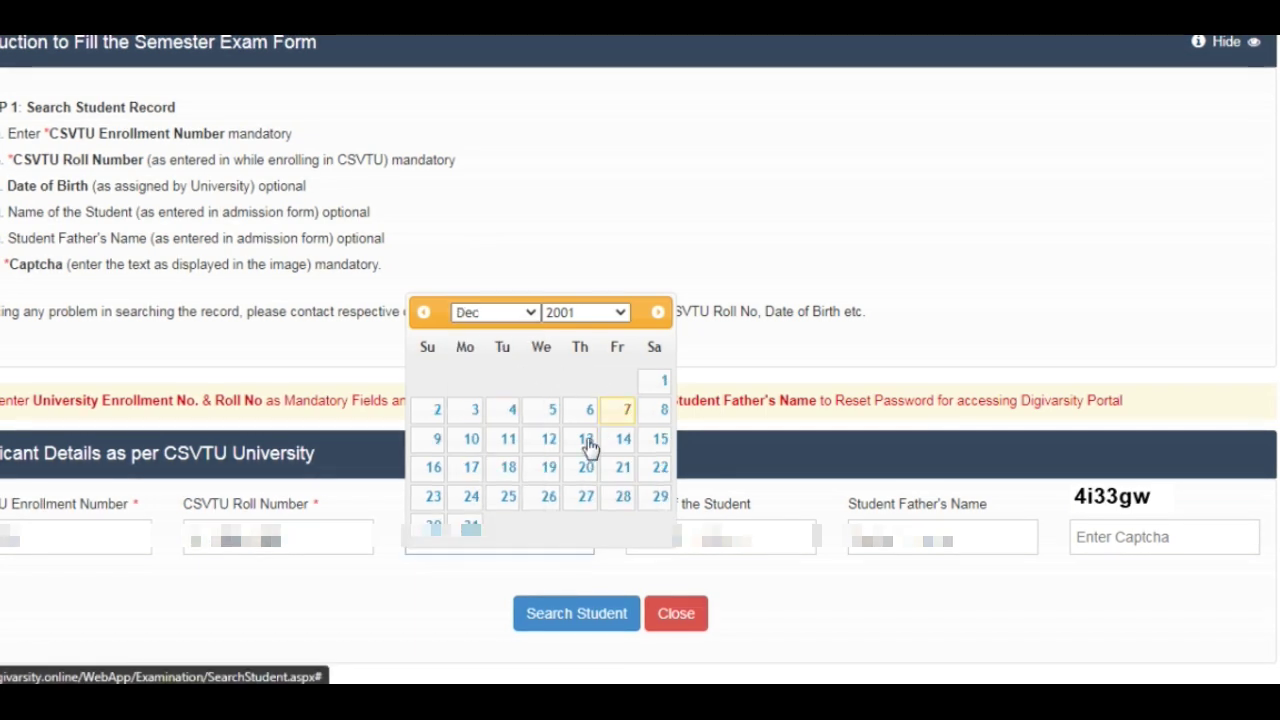
left_click(619, 448)
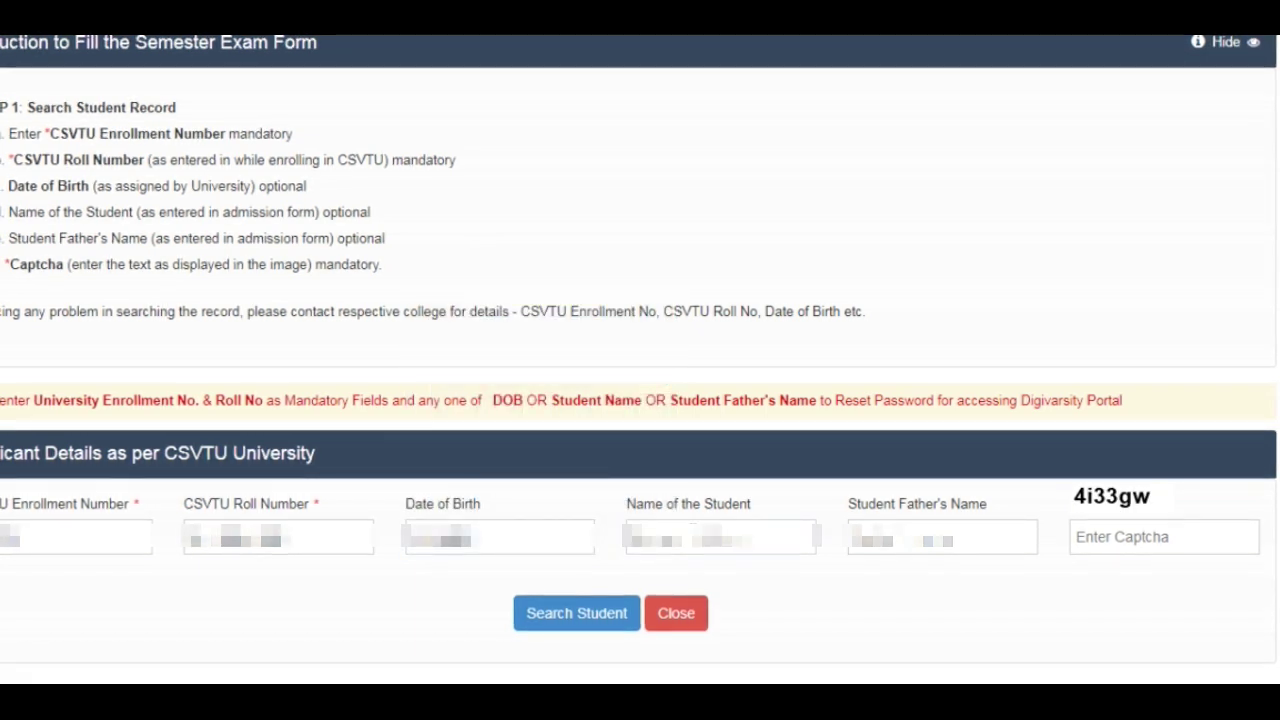
Replace the student's name with the correct full name and enter the father's name
left_click(700, 550)
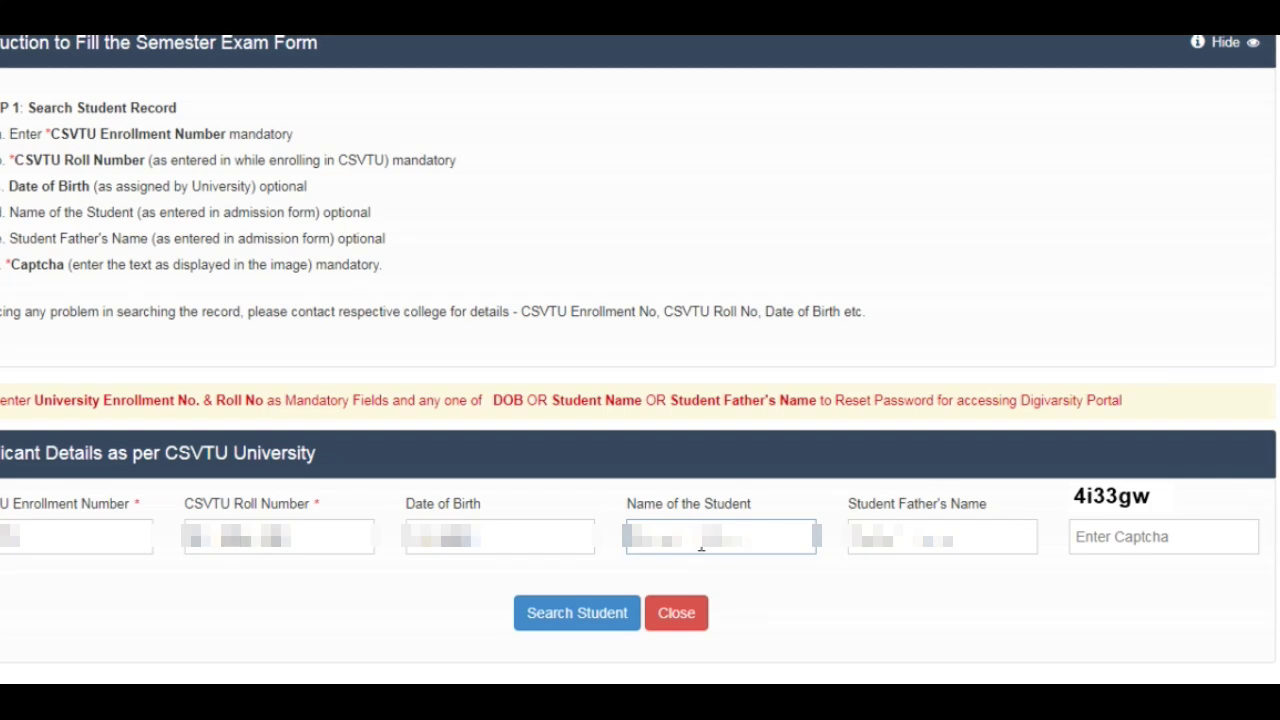
key("BackSpace")
key("BackSpace")
key("BackSpace")
key("BackSpace")
key("BackSpace")
key("BackSpace")
key("BackSpace")
key("BackSpace")
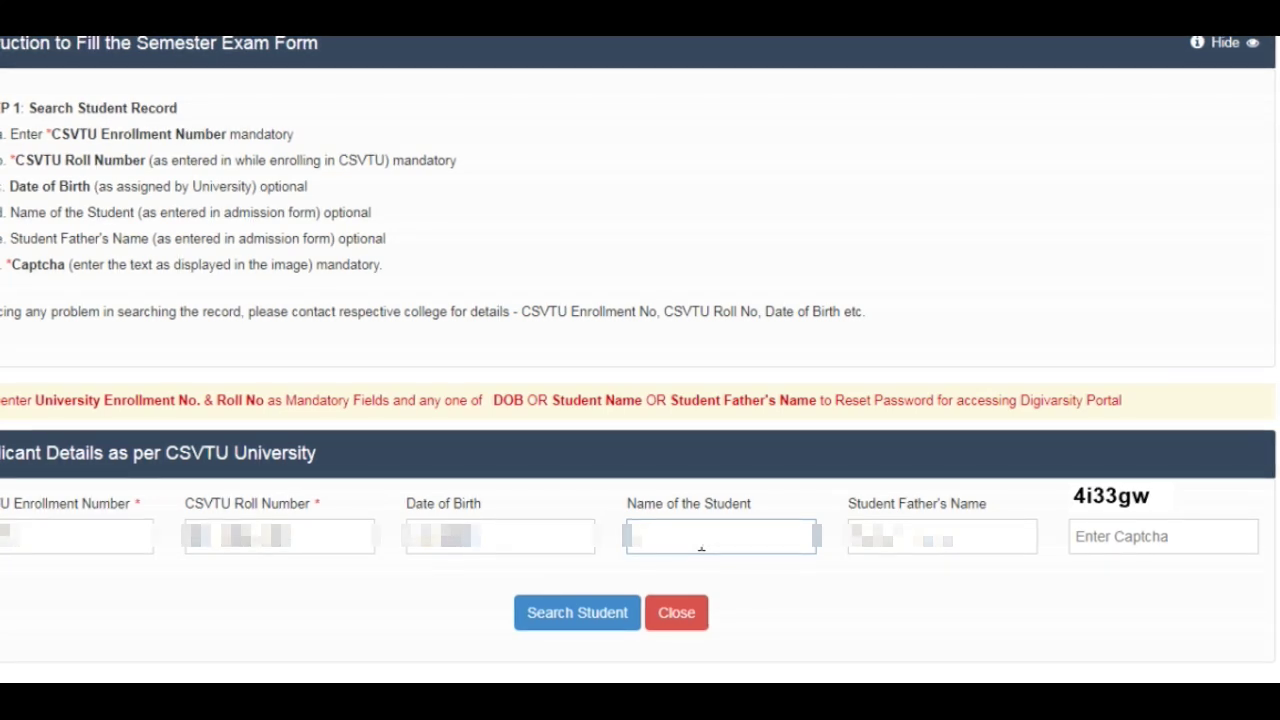
type("kaash")
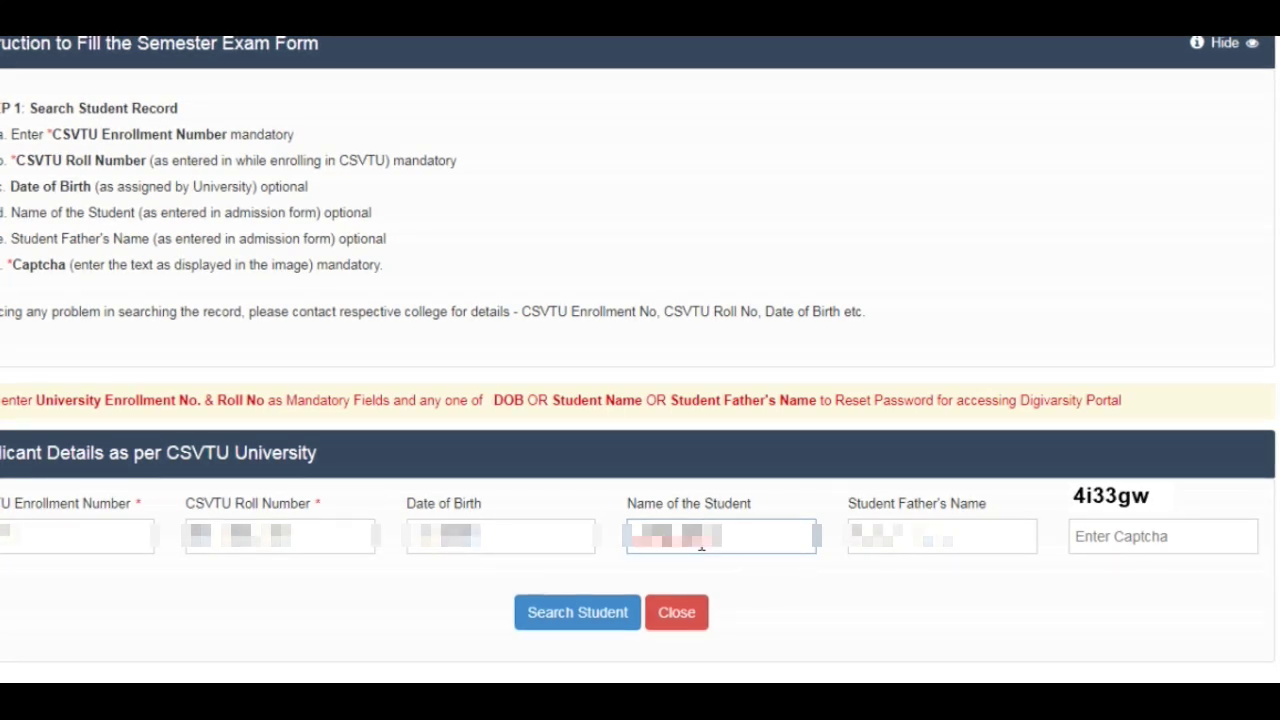
type("a")
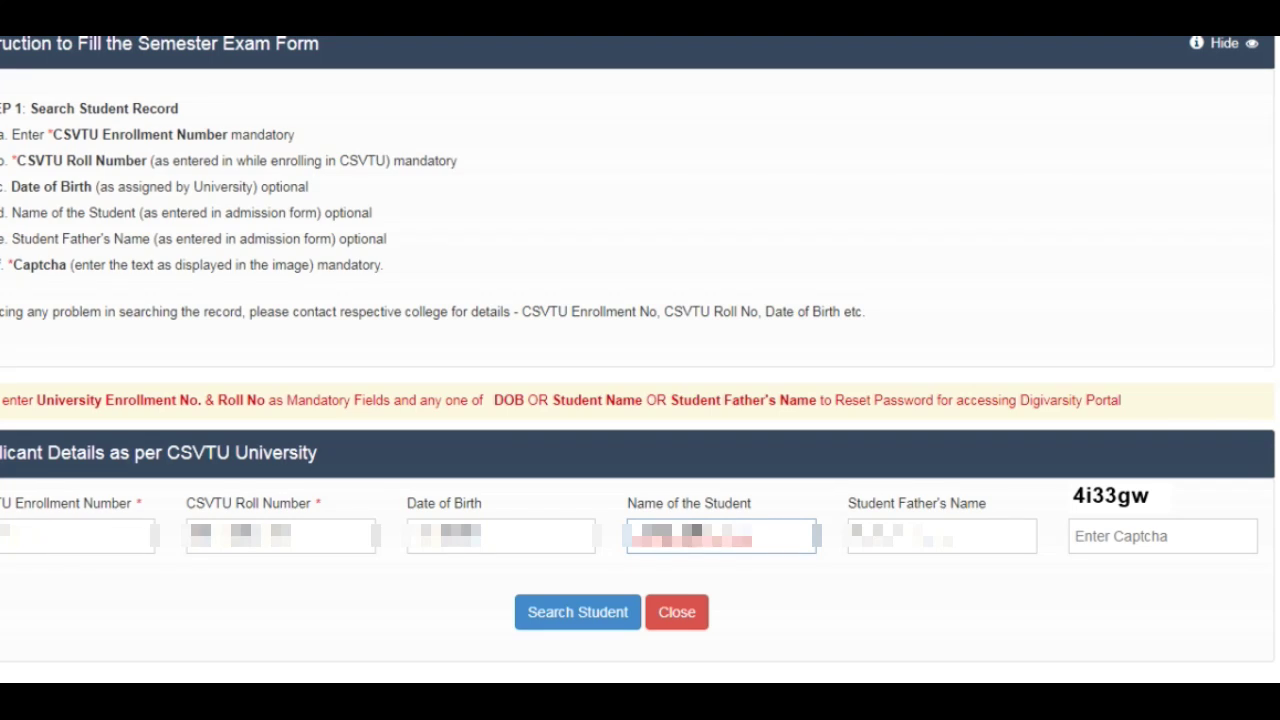
key("ctrl+a")
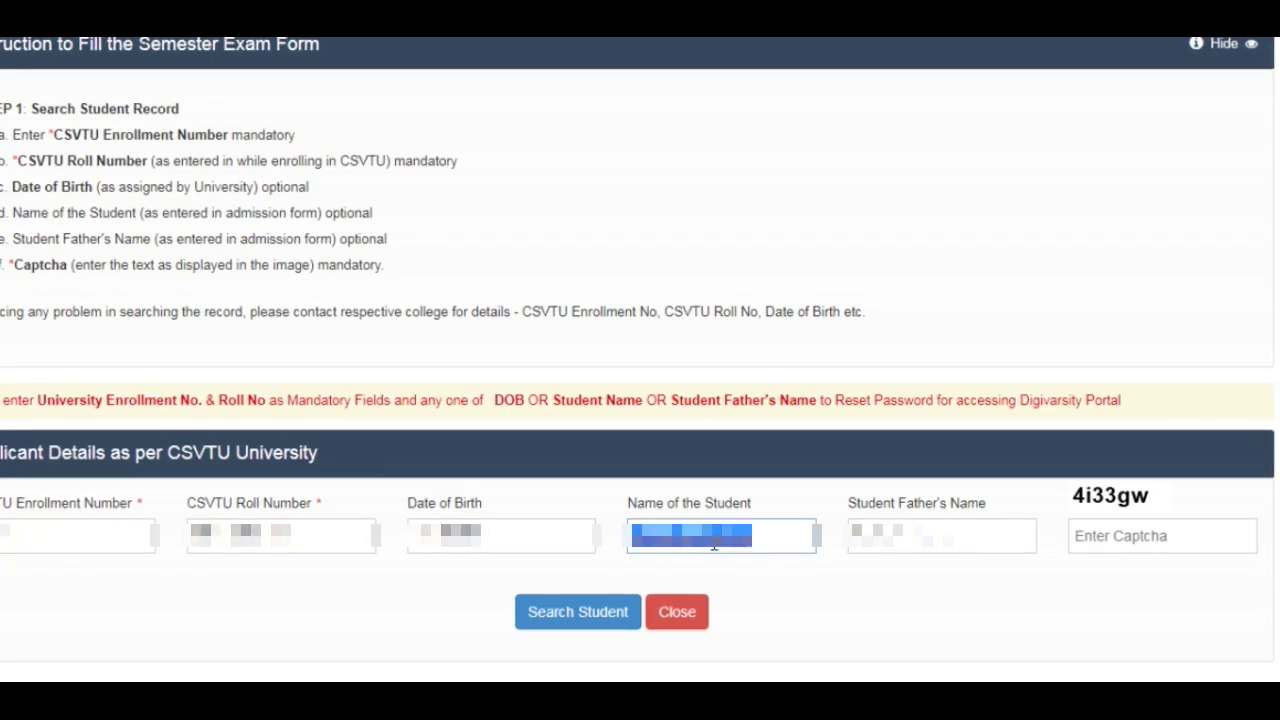
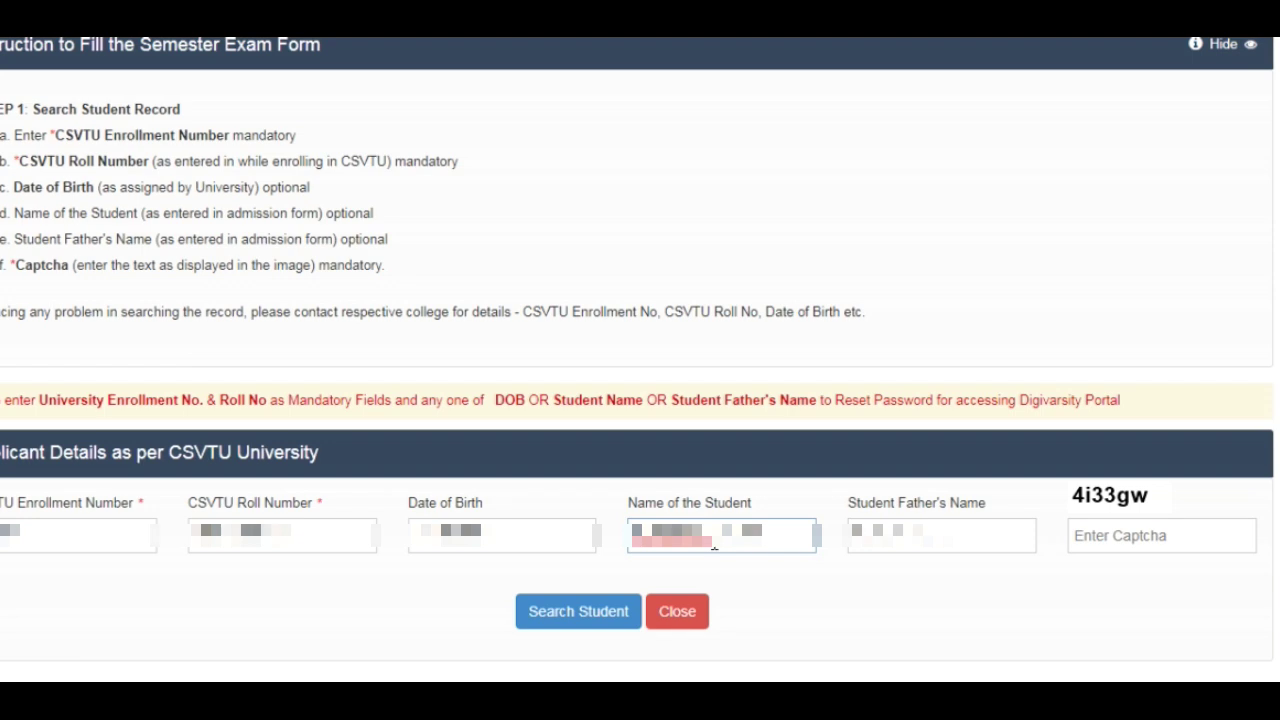
left_click(870, 525)
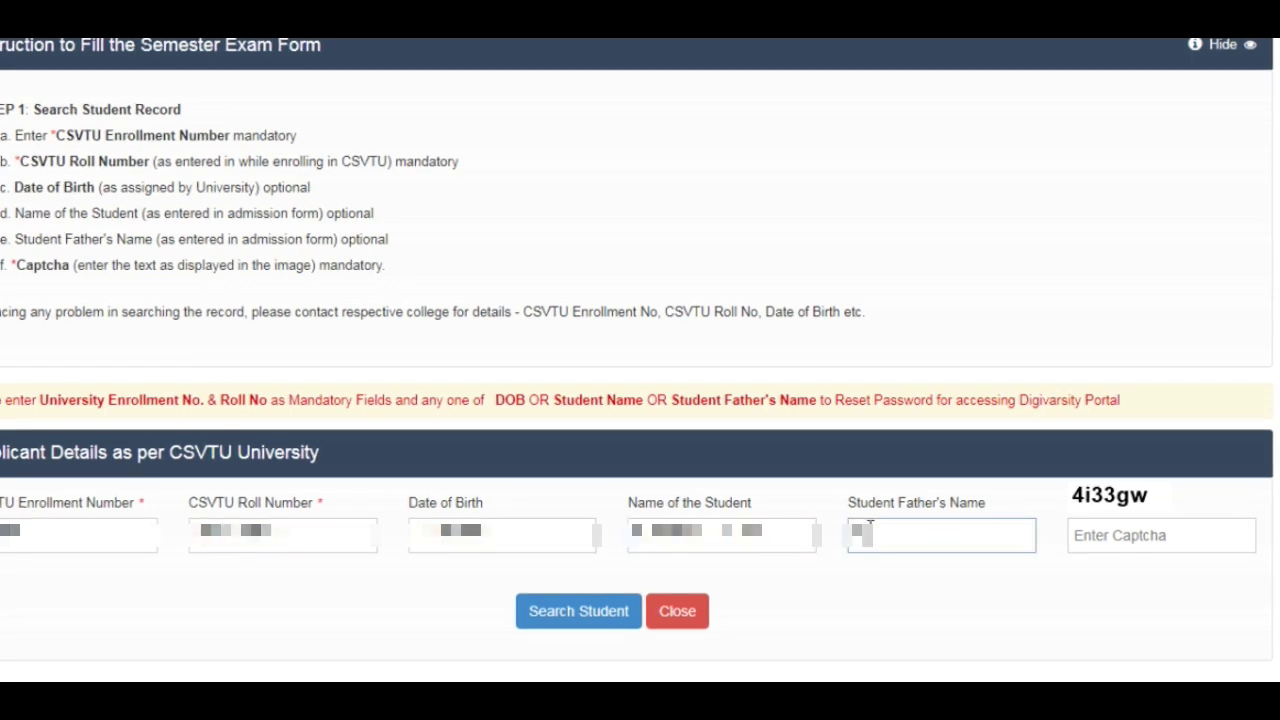
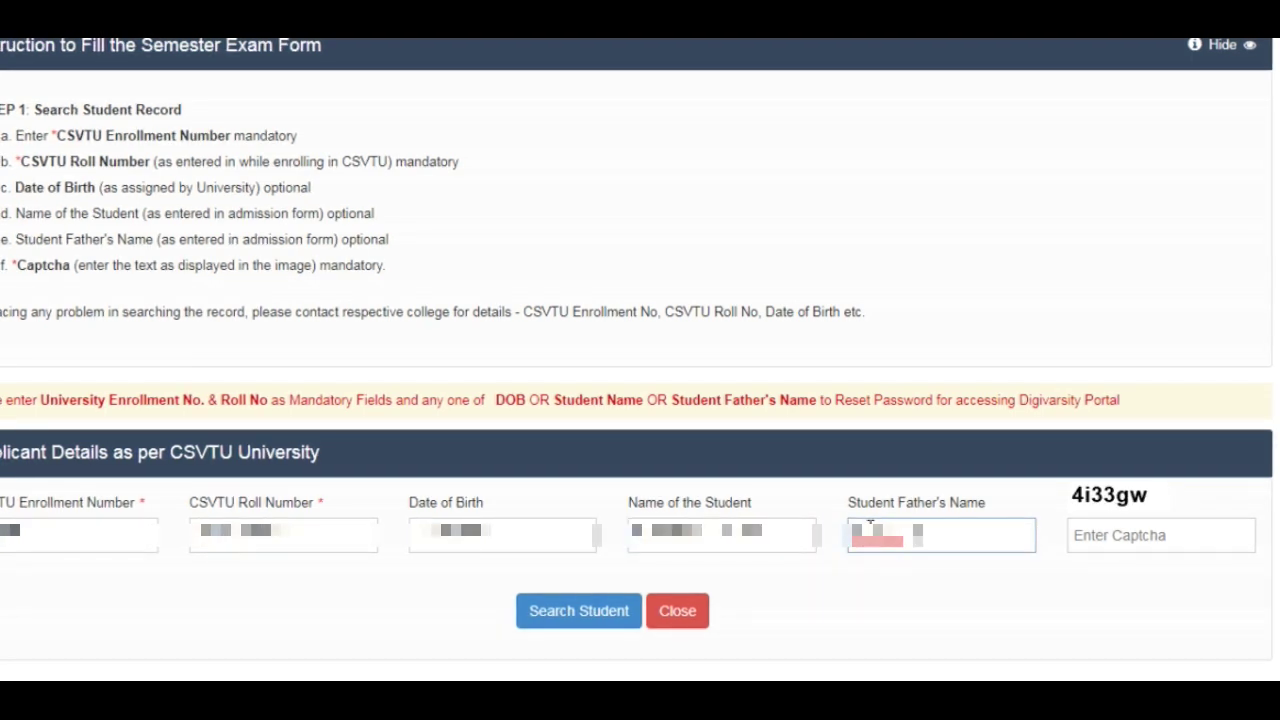
Type the displayed captcha code into the Enter Captcha field
left_click(1182, 532)
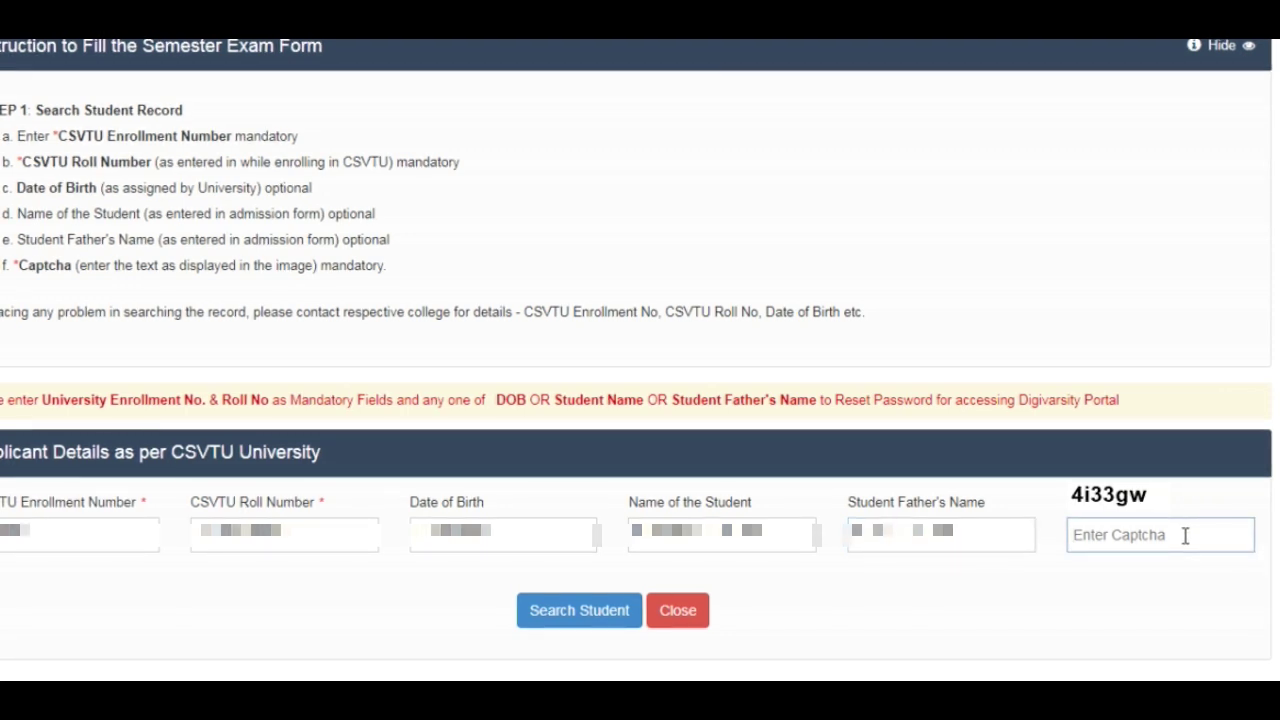
type("4i3")
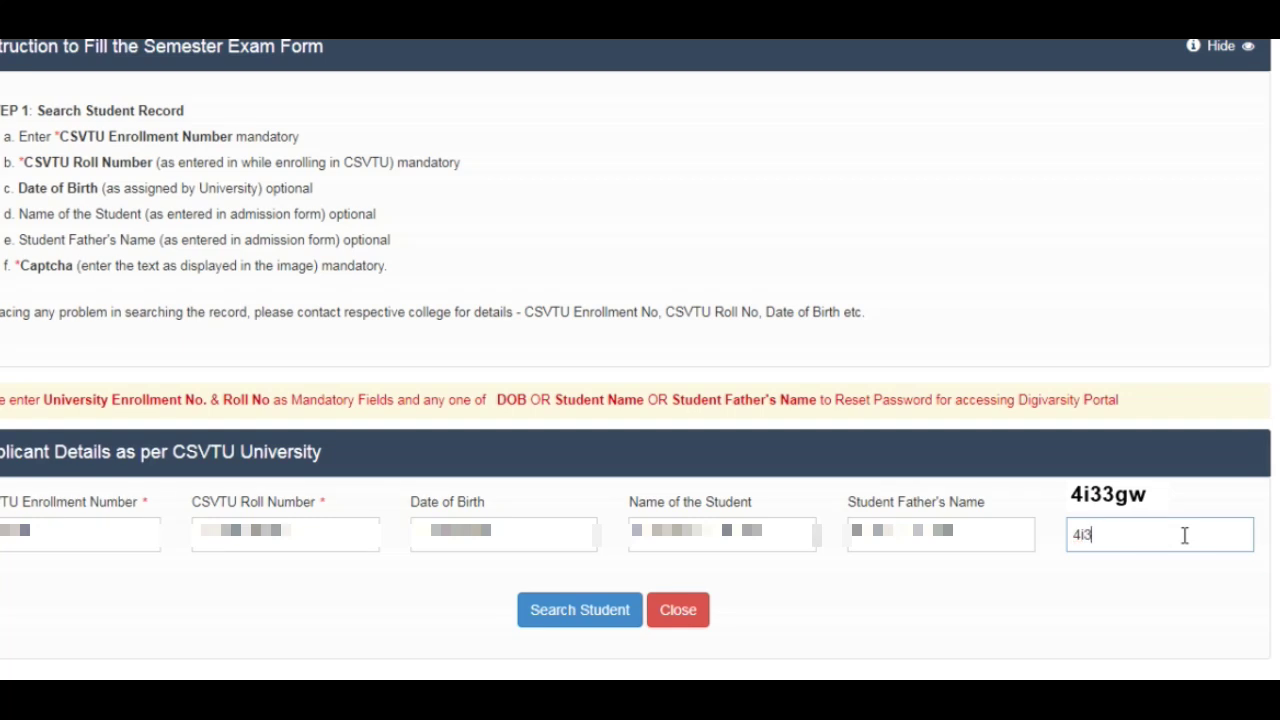
type("3gw")
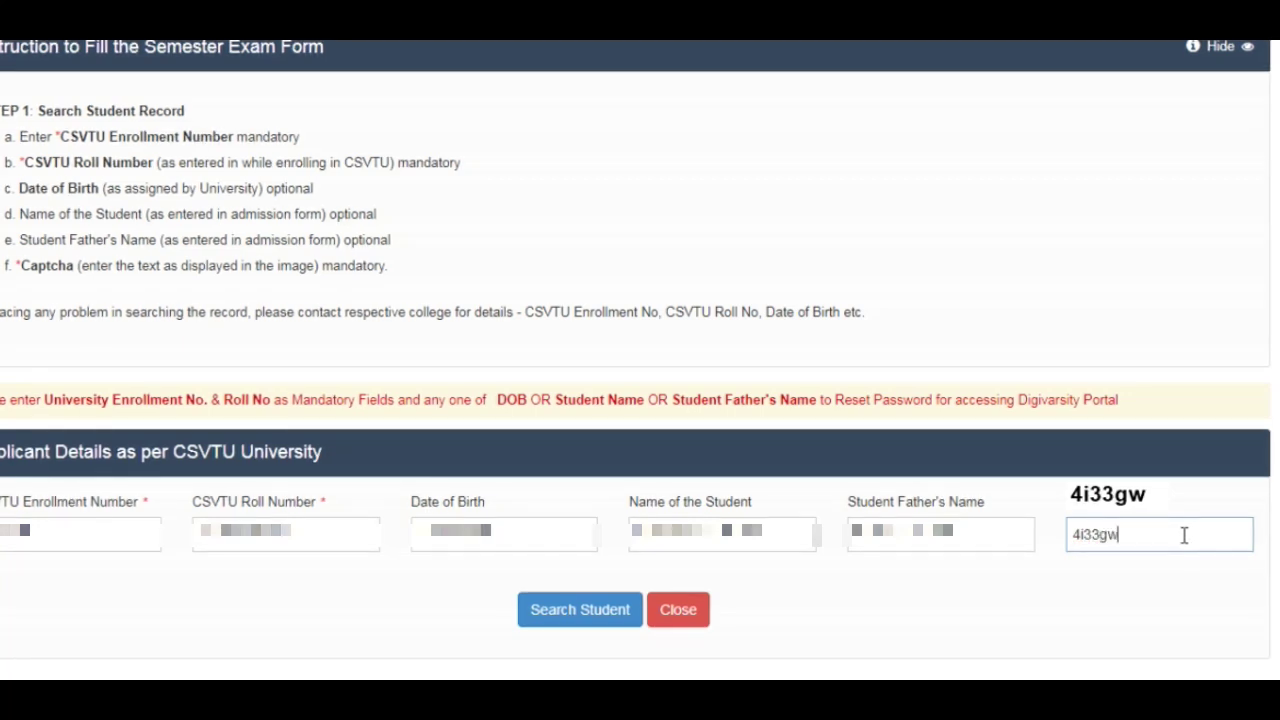
scroll(1055, 432, "up", 1)
scroll(1055, 432, "down", 1)
Search for the student's record and bring up the Student Login Details section
left_click(612, 610)
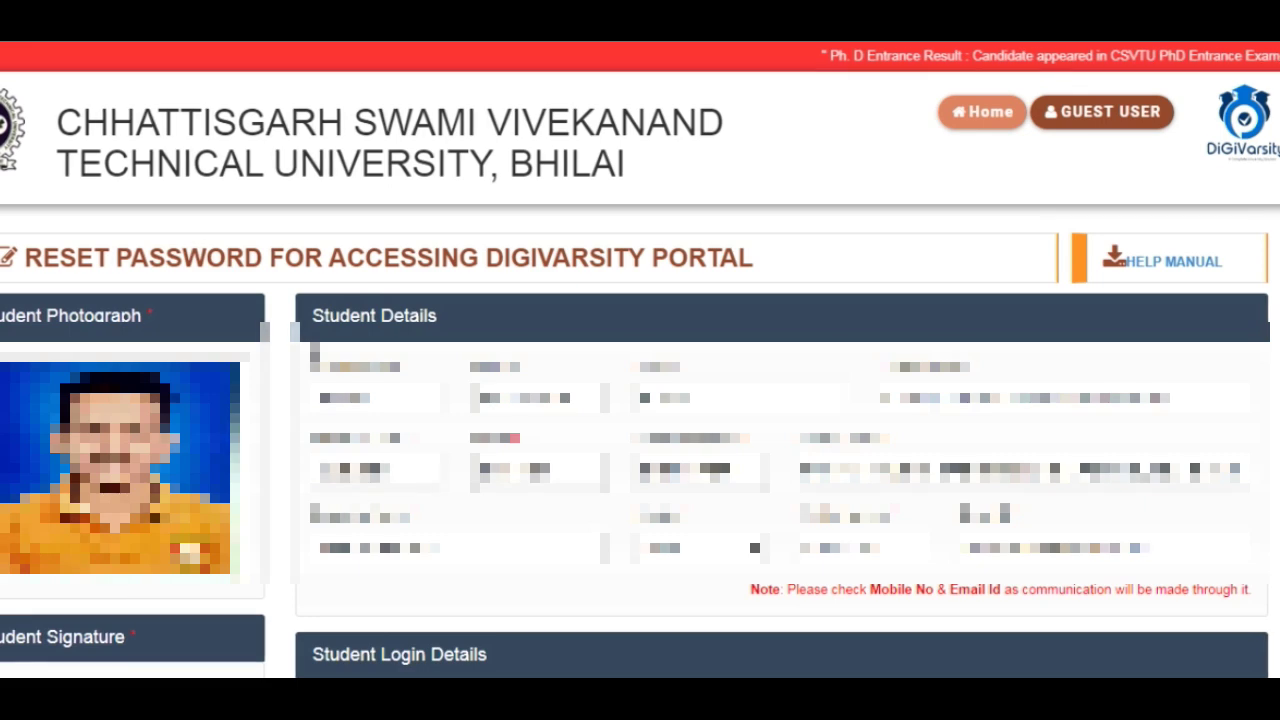
scroll(8, 265, "down", 3)
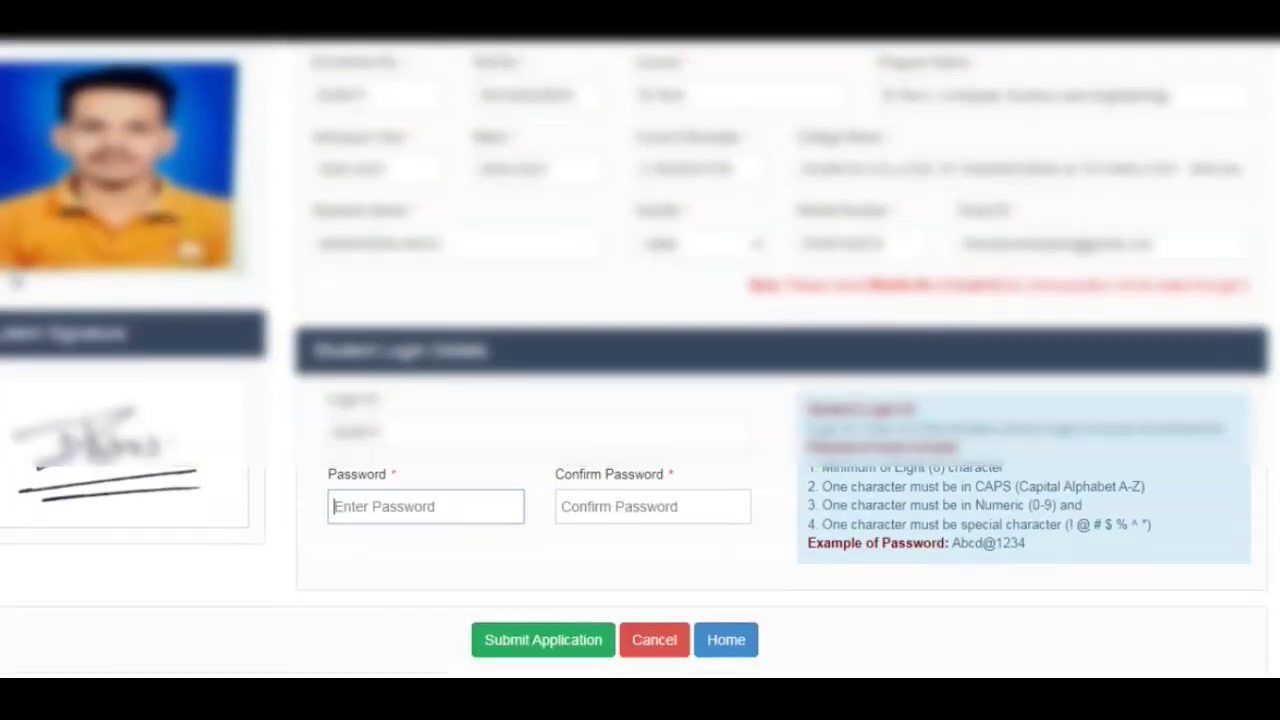
left_click(371, 497)
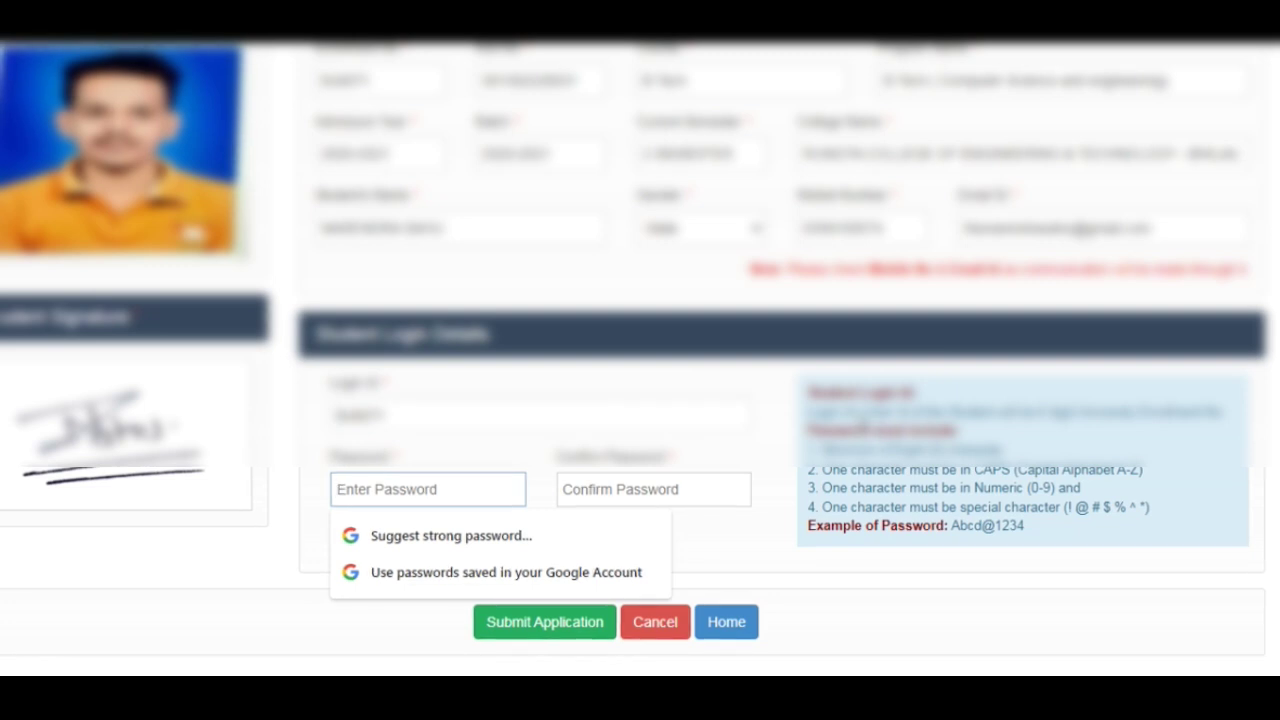
scroll(680, 363, "up", 2)
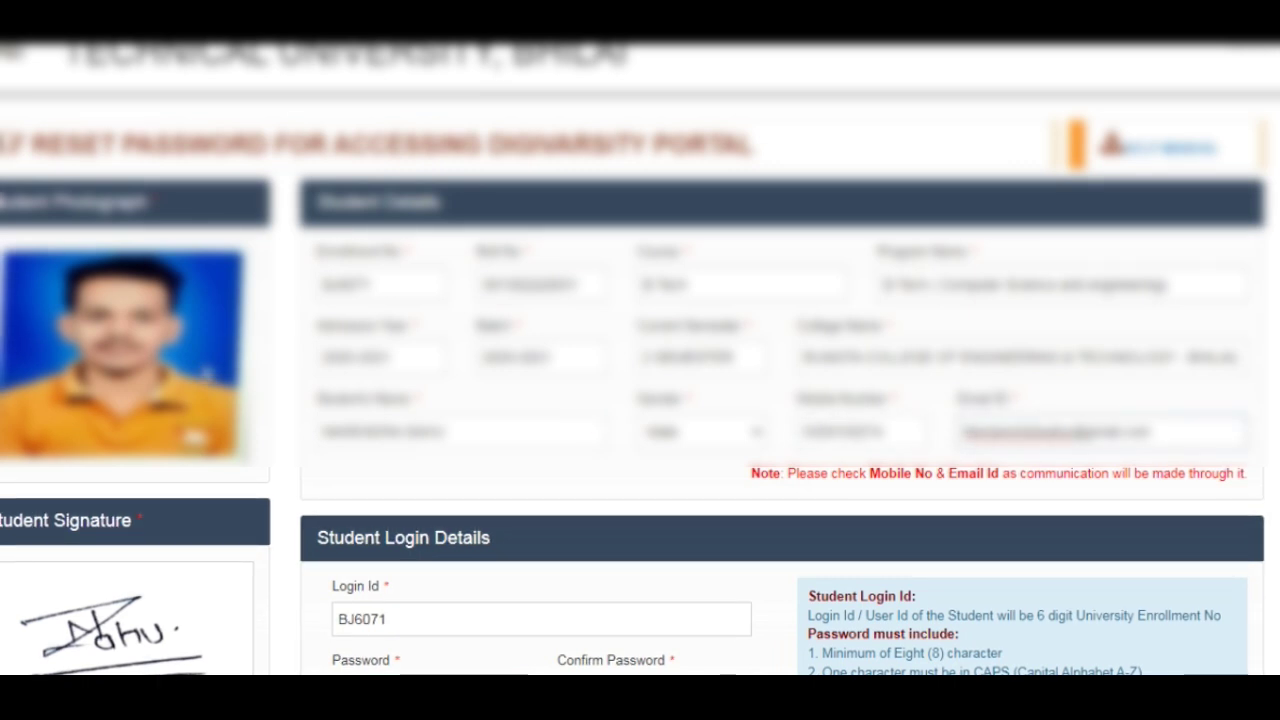
scroll(220, 396, "down", 2)
Enter the new password and repeat it in Confirm Password
left_click(430, 488)
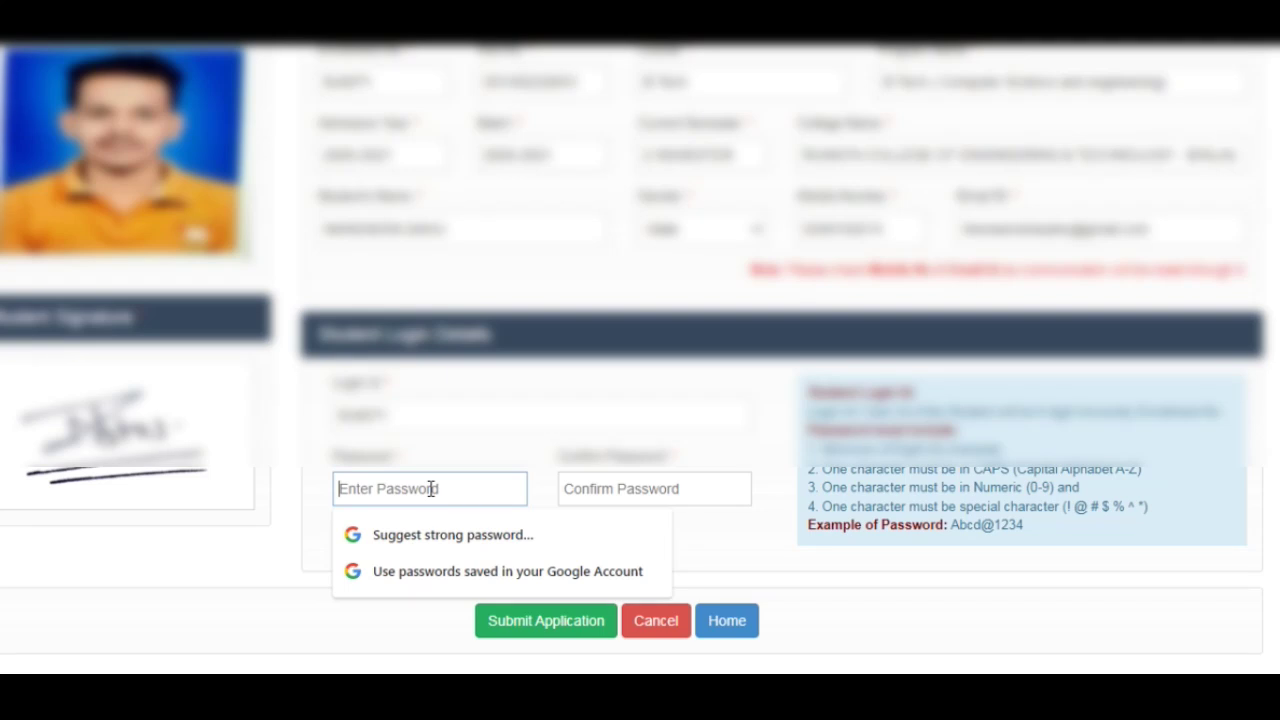
type("A")
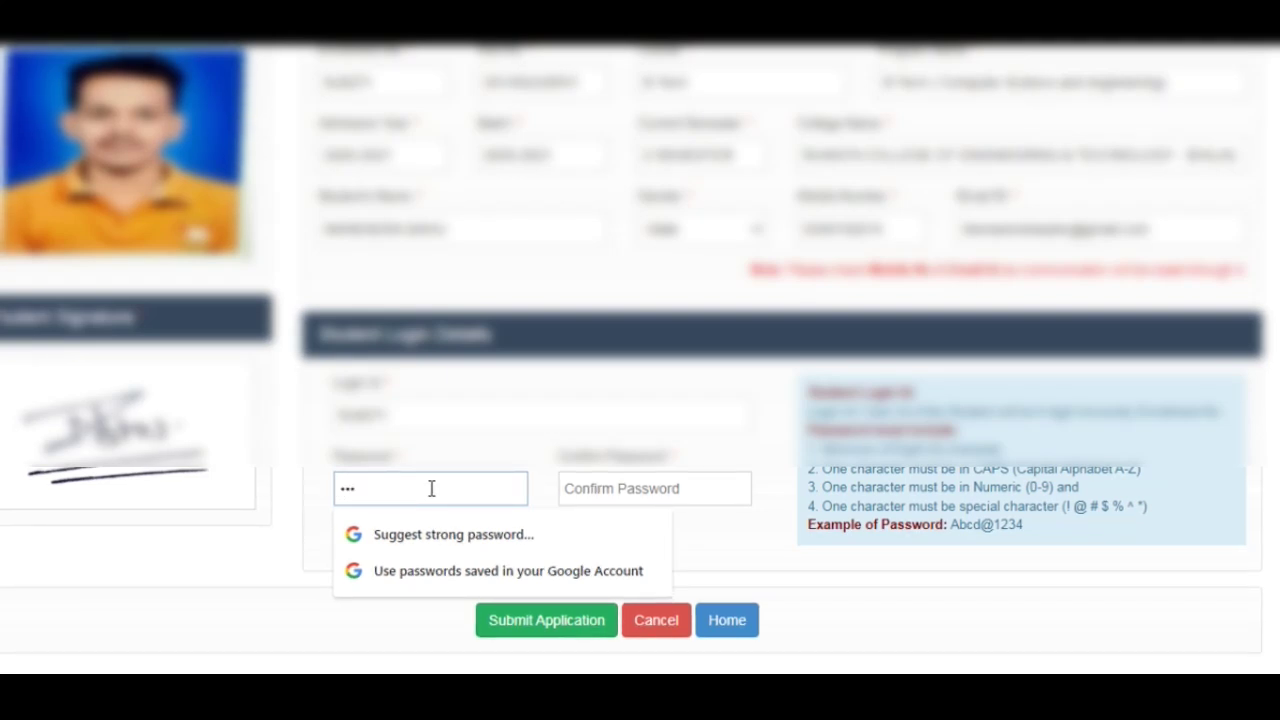
key("BackSpace")
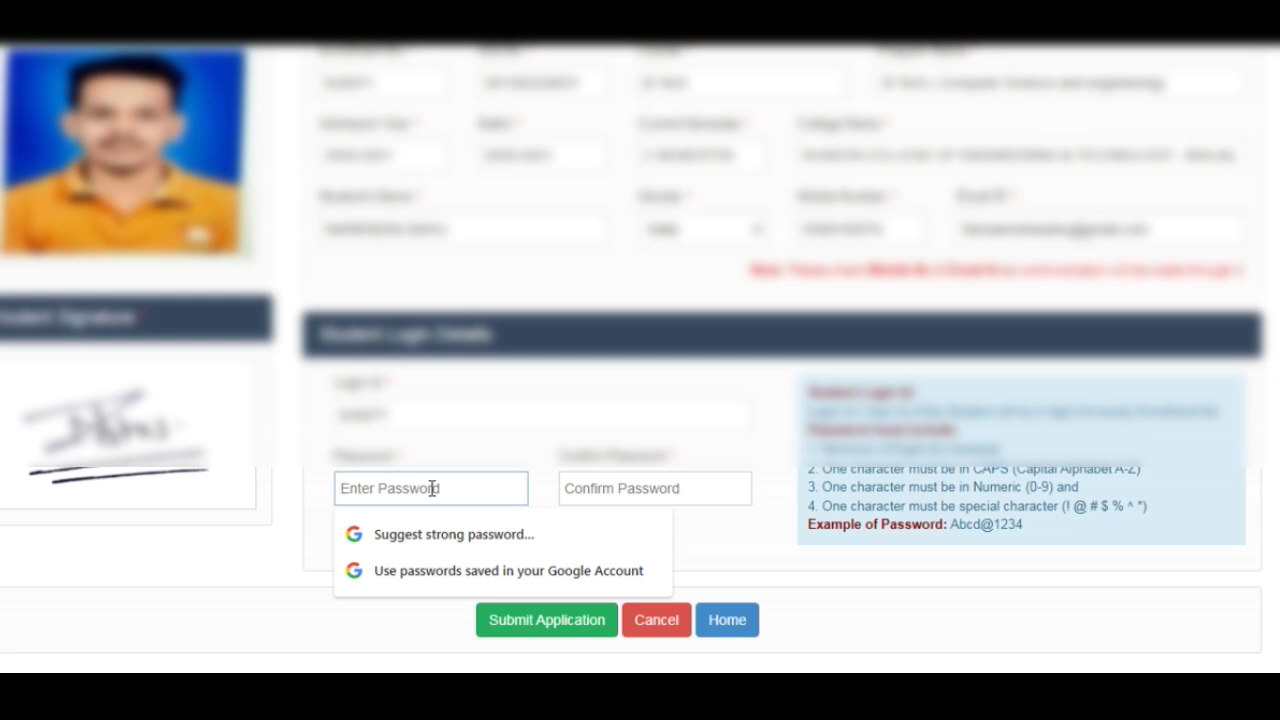
type("A")
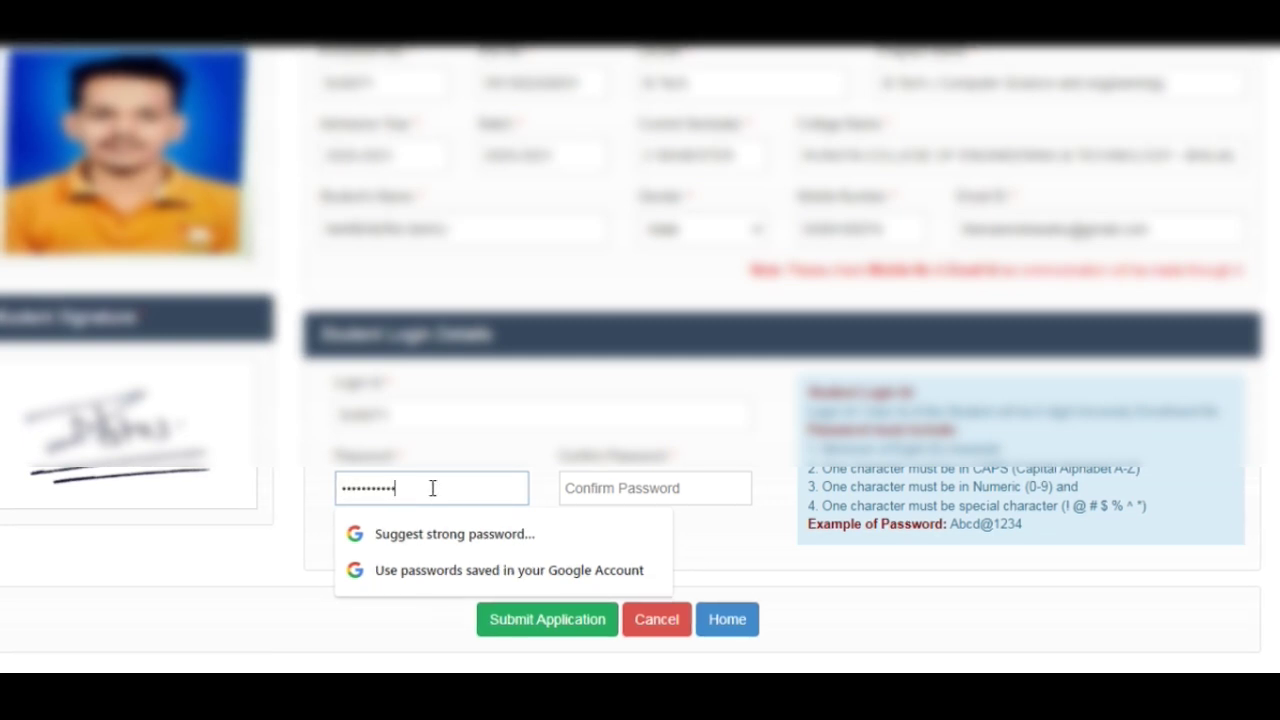
left_click(680, 493)
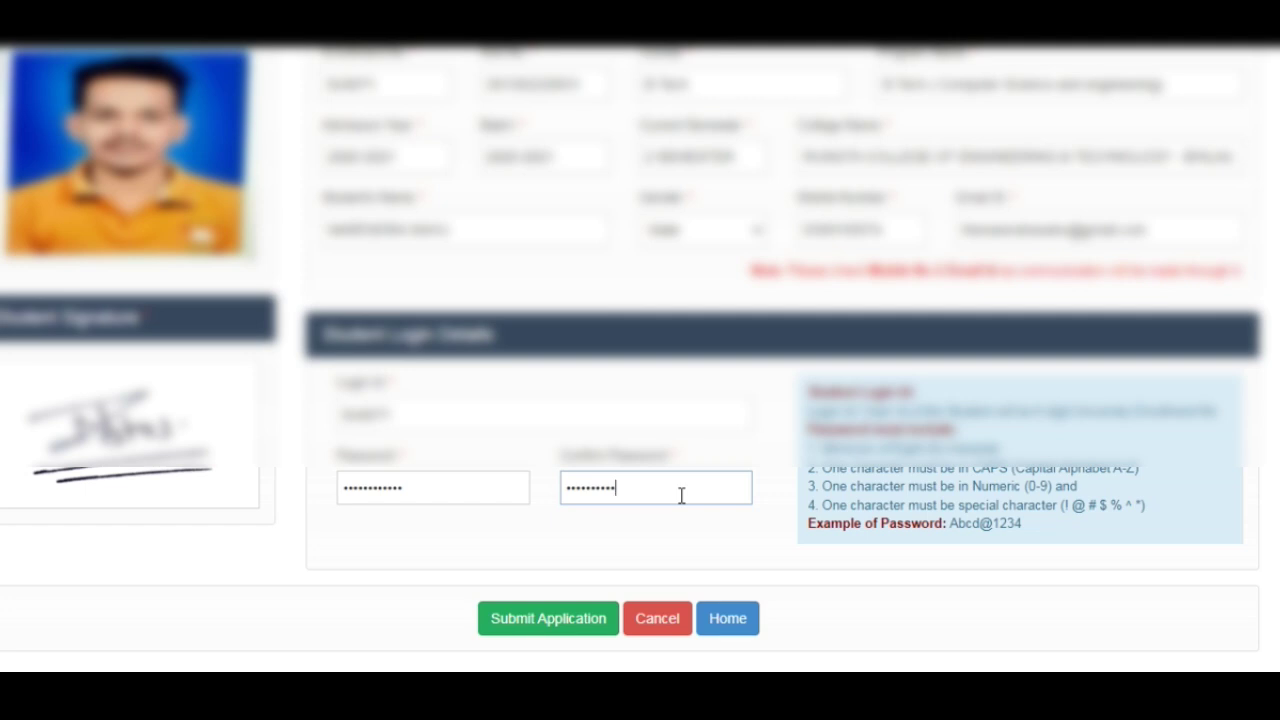
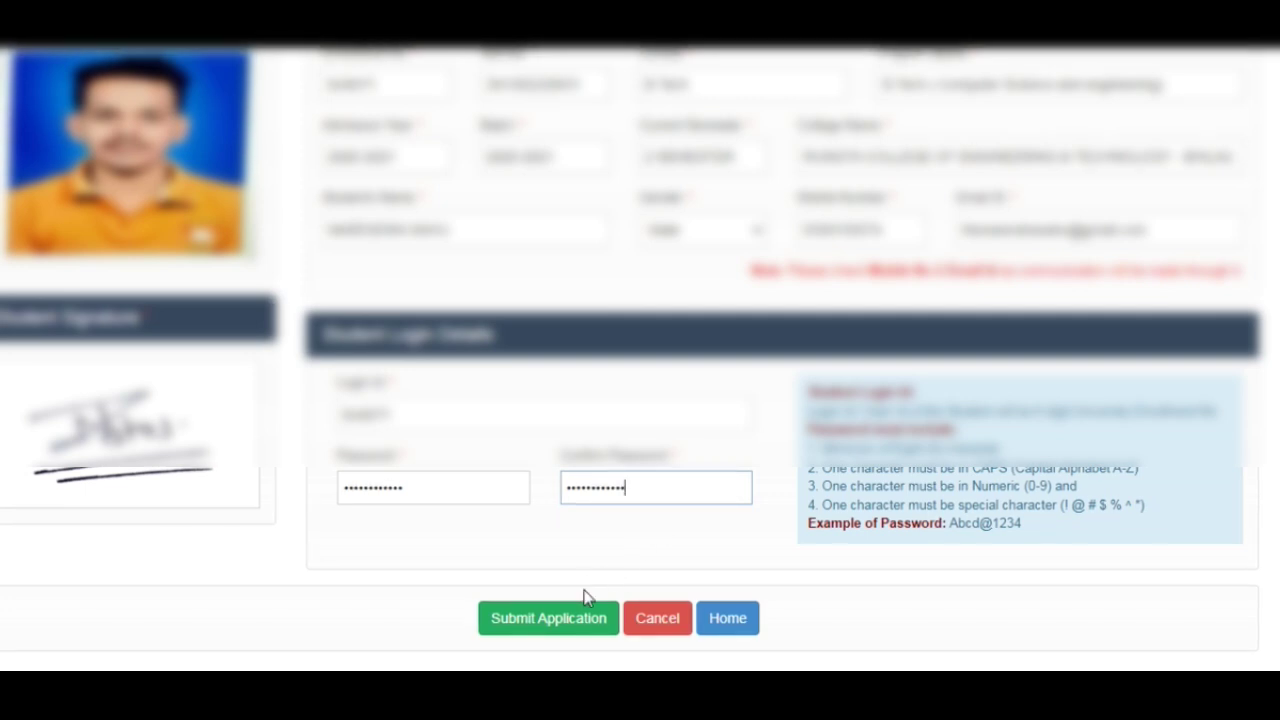
Submit the password reset, save the password in Chrome, and open the Student Login form
left_click(594, 616)
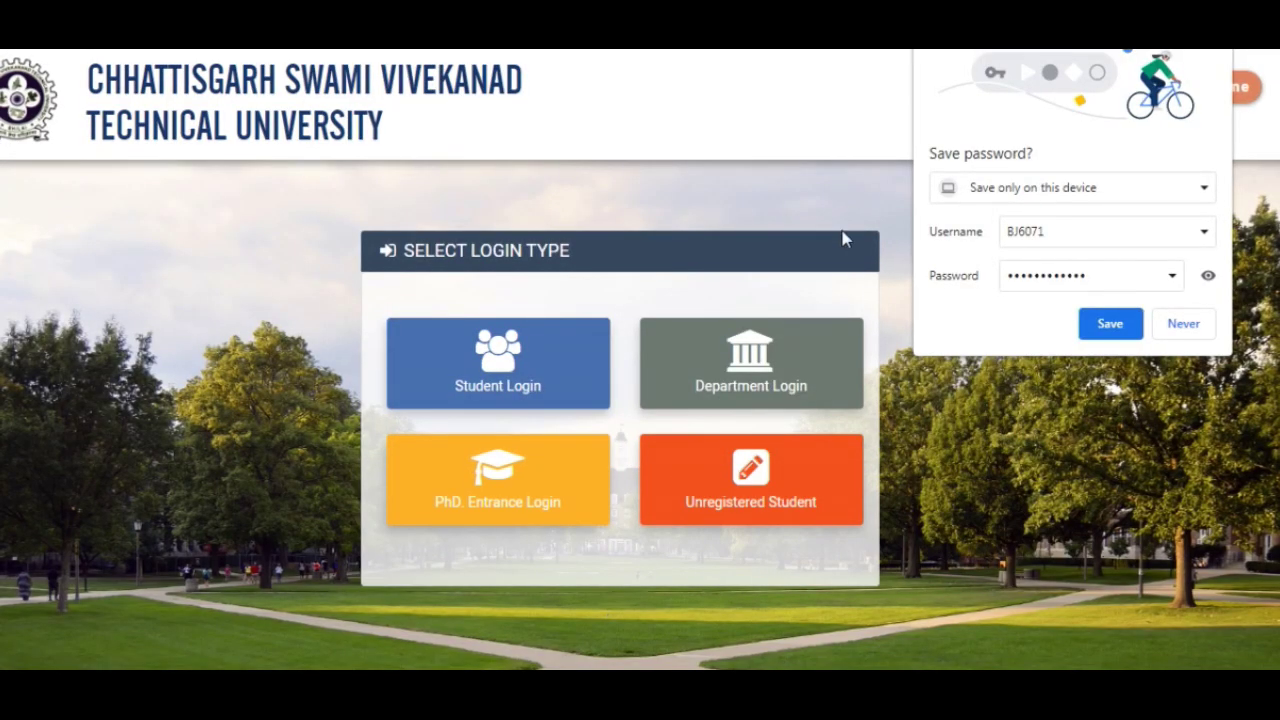
left_click(1110, 324)
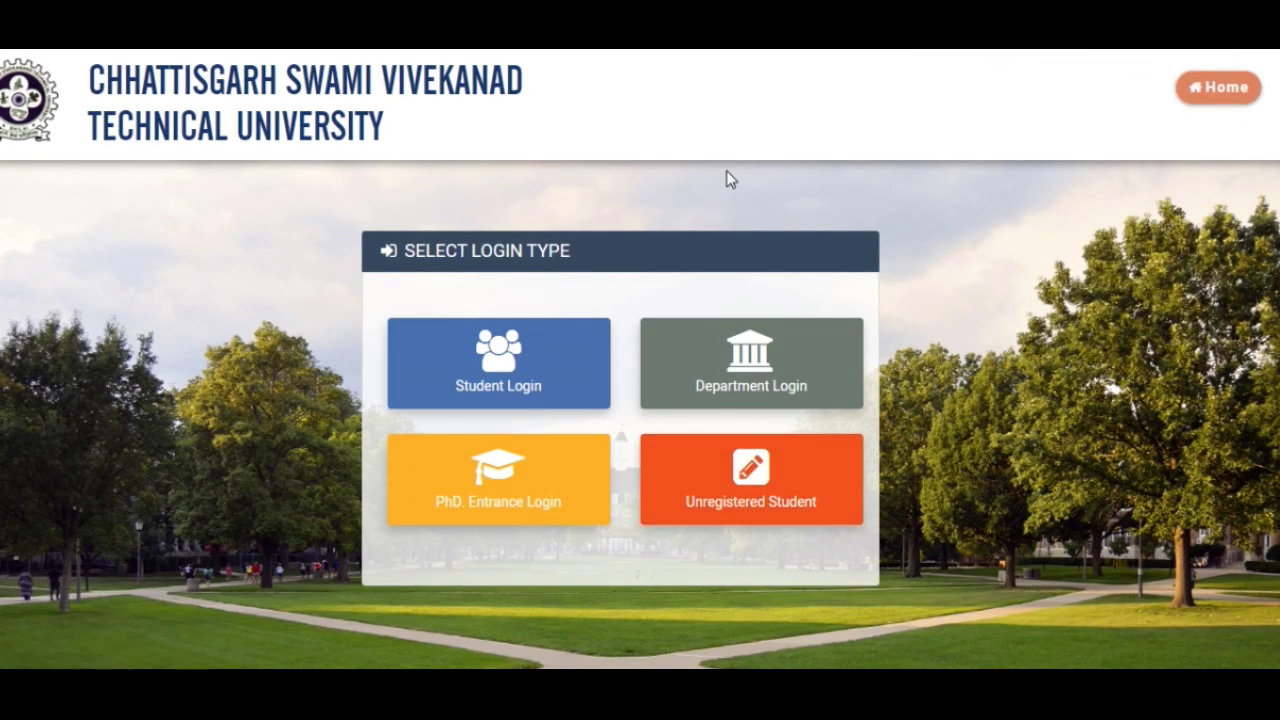
left_click(484, 370)
scroll(483, 378, "down", 2)
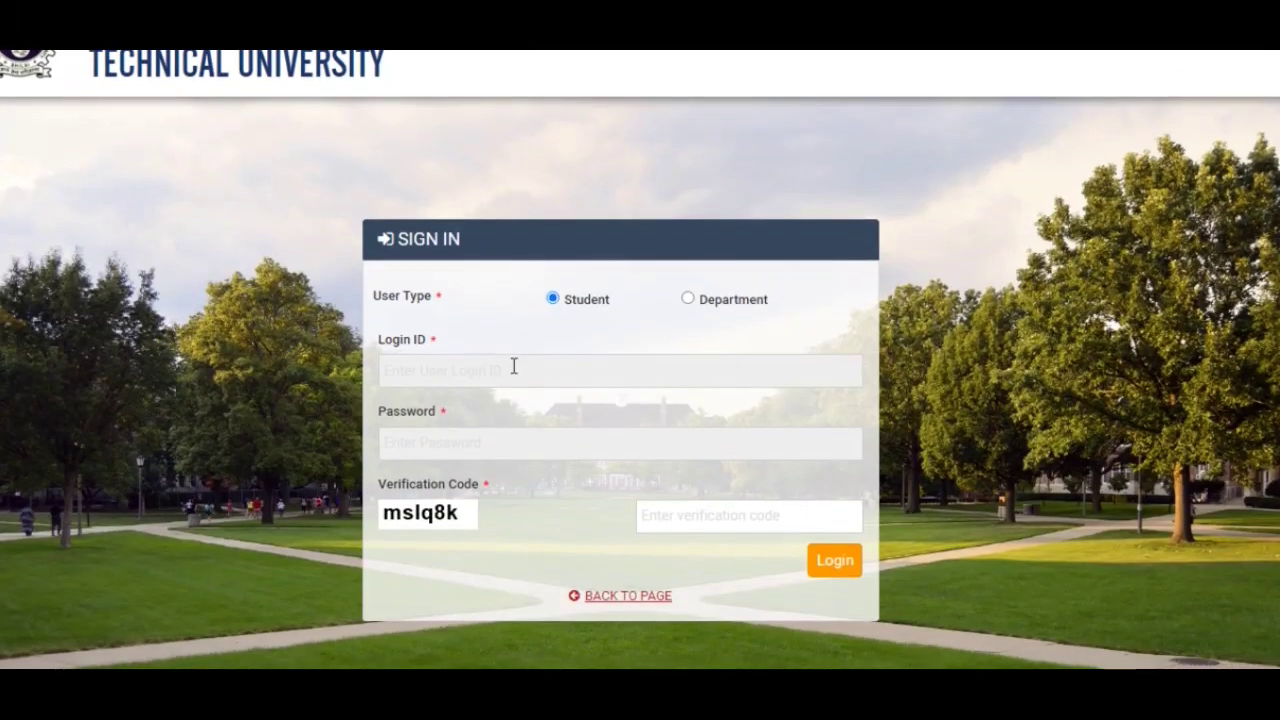
Log in with the student's login ID, the saved password and the shown verification code
left_click(516, 367)
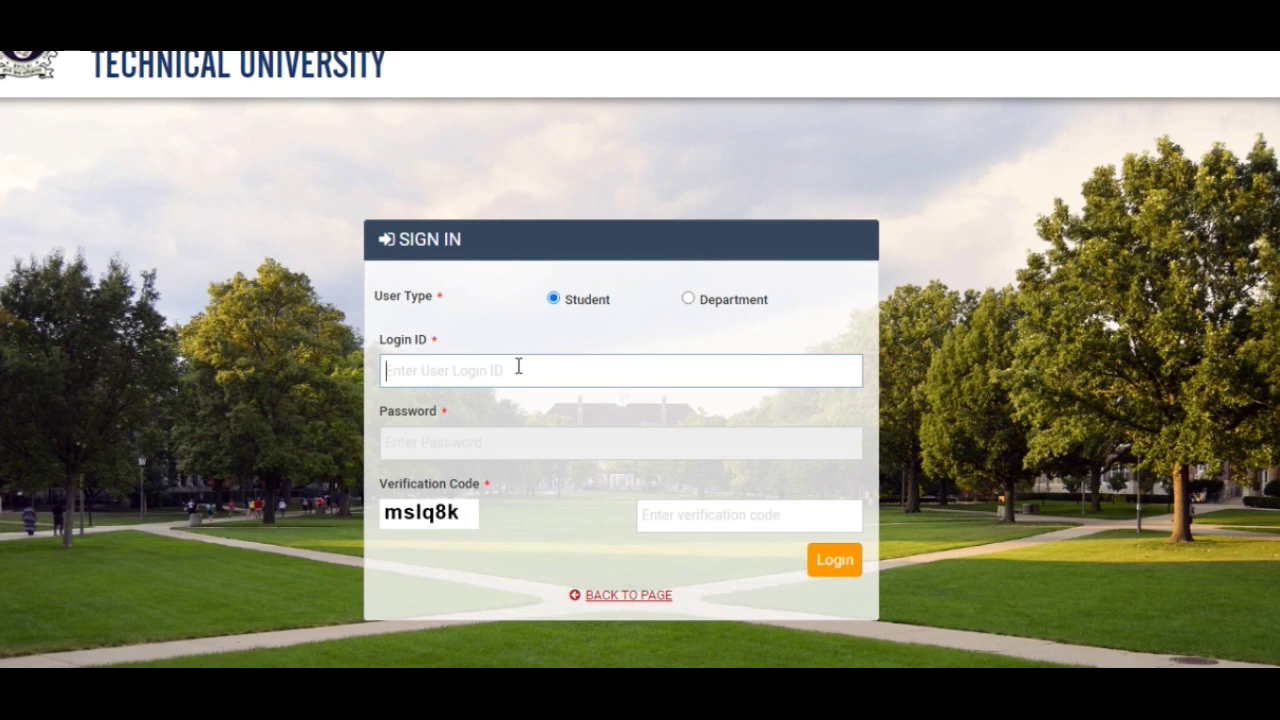
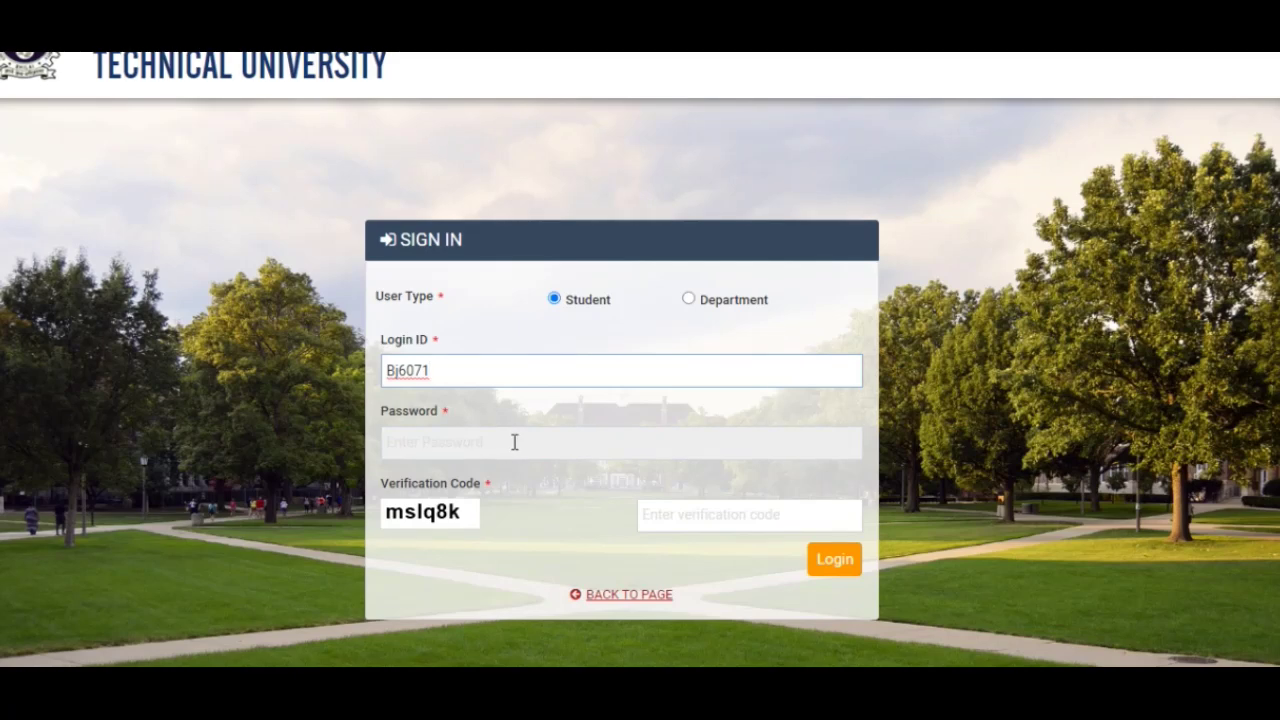
left_click(514, 442)
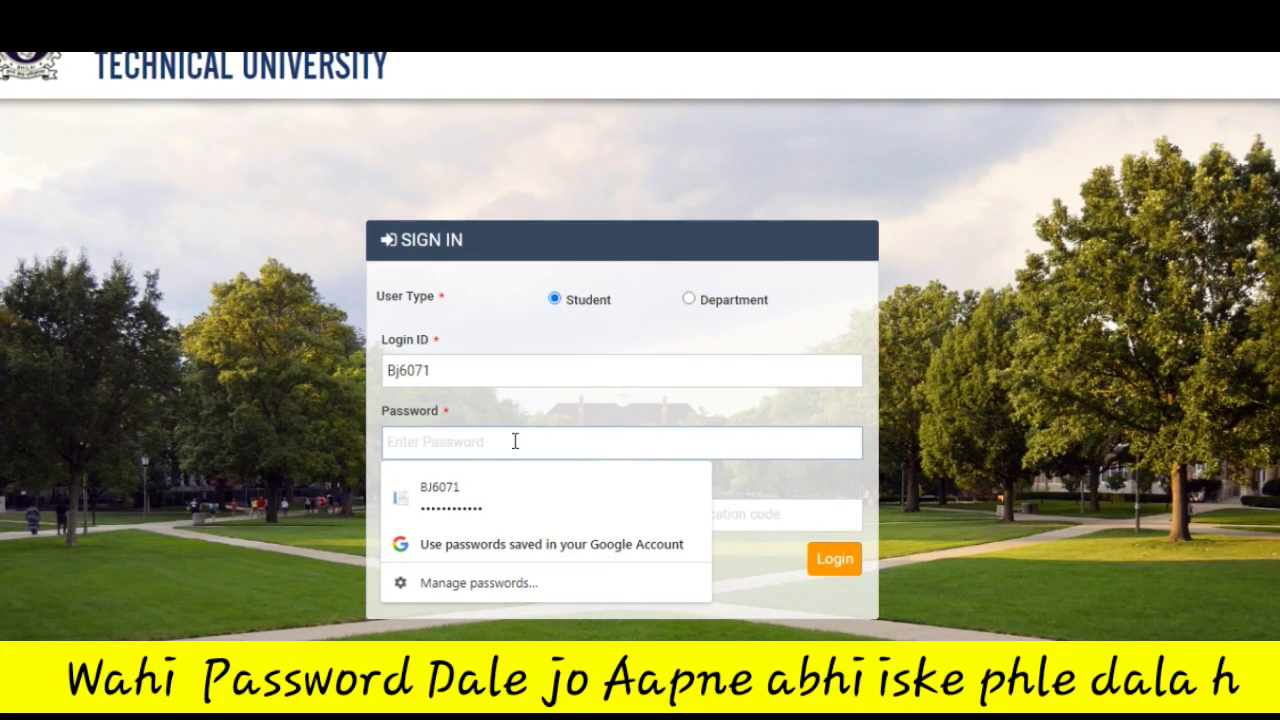
left_click(514, 497)
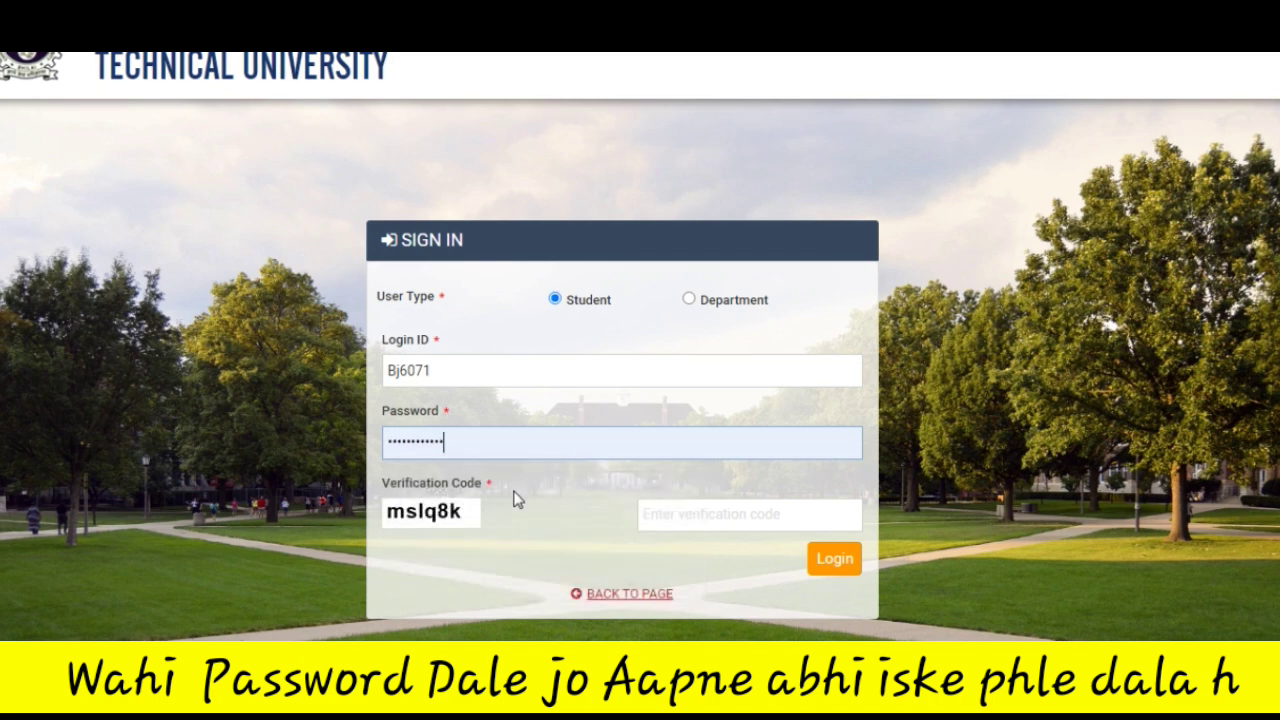
left_click(727, 527)
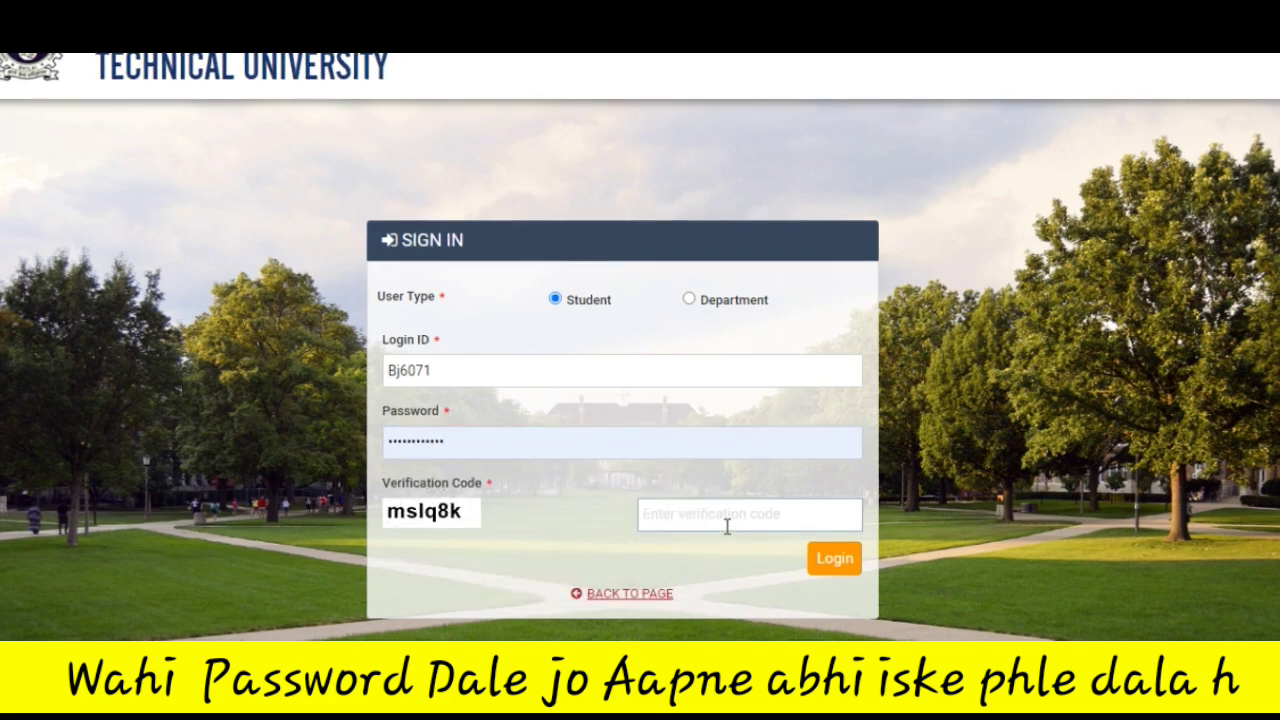
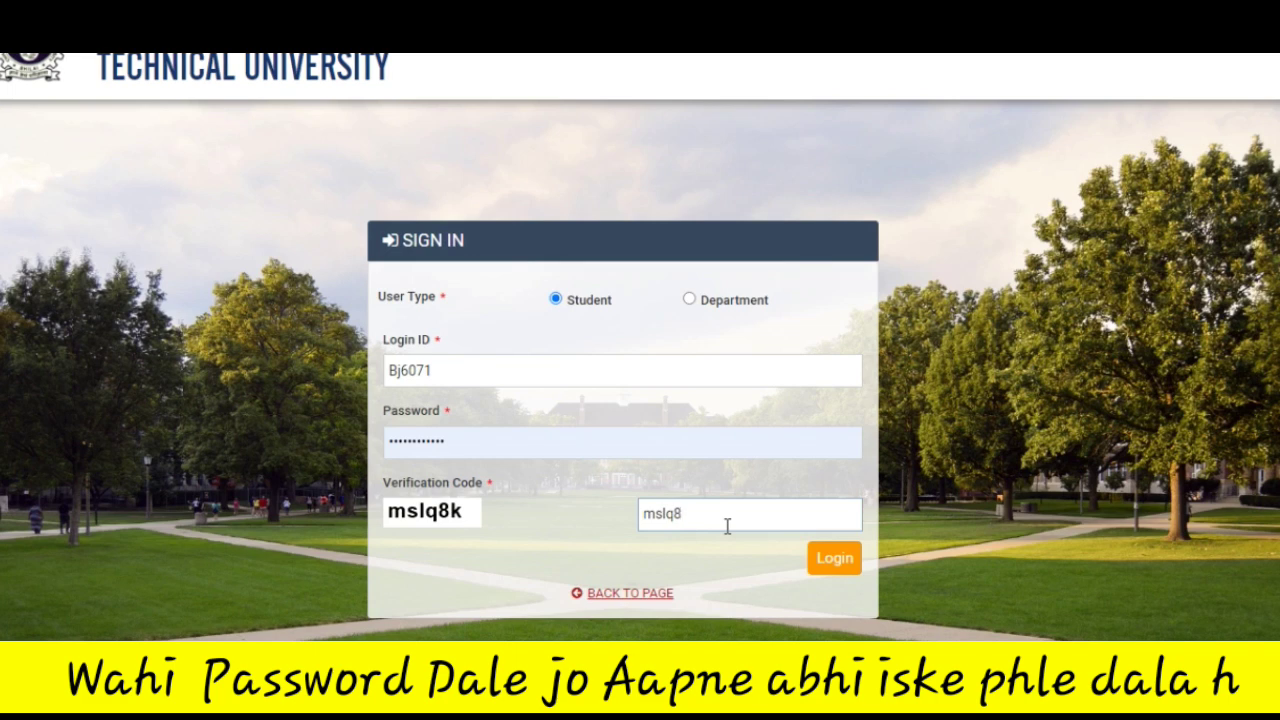
left_click(828, 559)
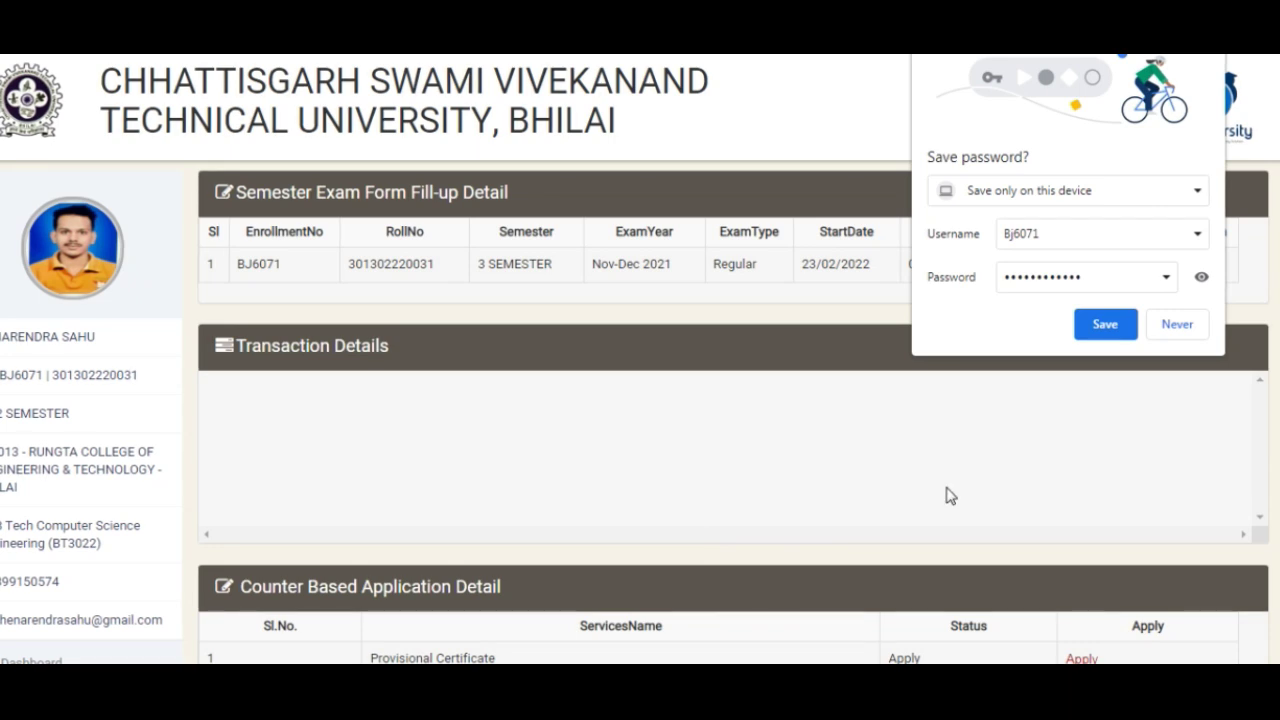
Save the login password in Chrome and open the 3 SEMESTER exam form from the dashboard
left_click(1109, 330)
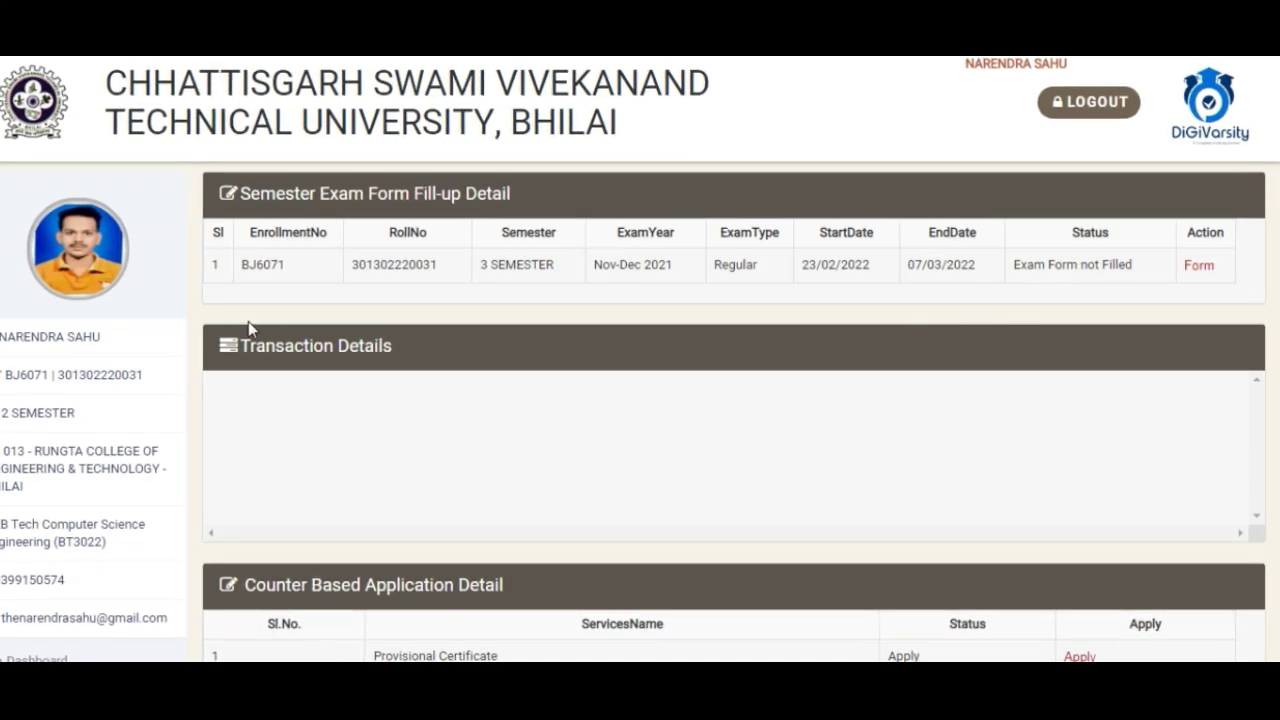
scroll(8, 420, "down", 1)
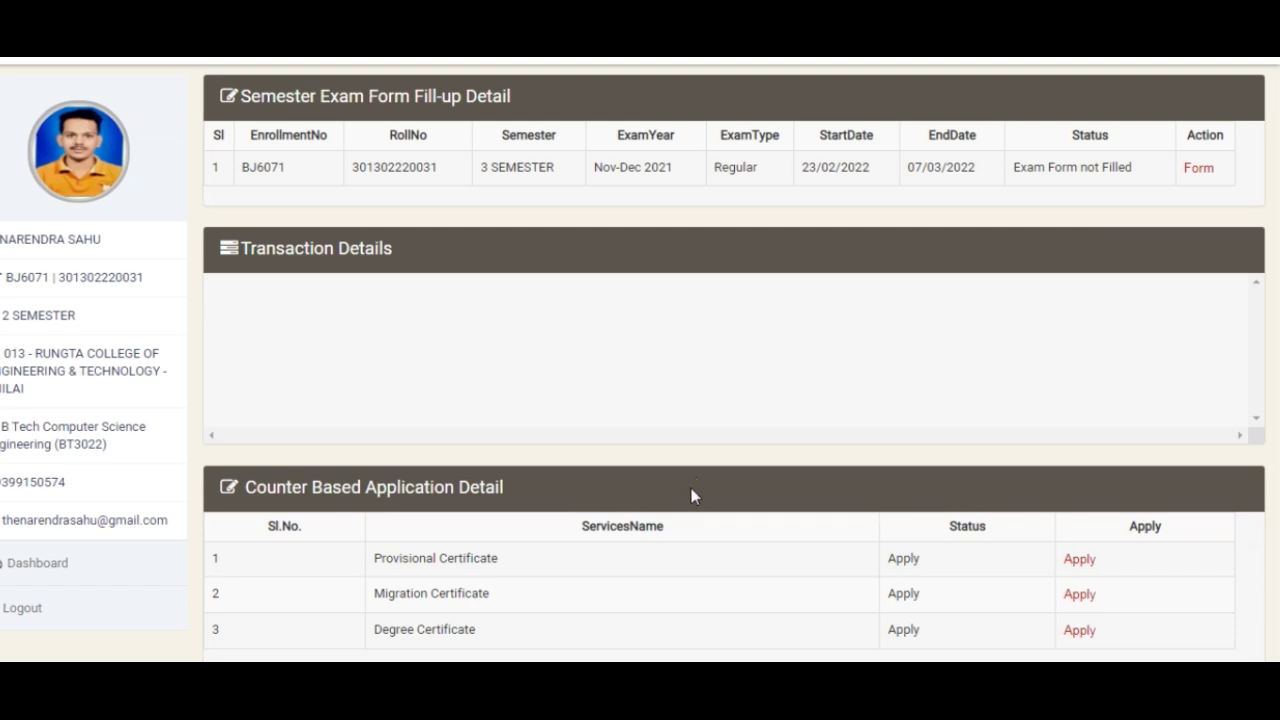
scroll(736, 465, "down", 1)
scroll(736, 465, "up", 2)
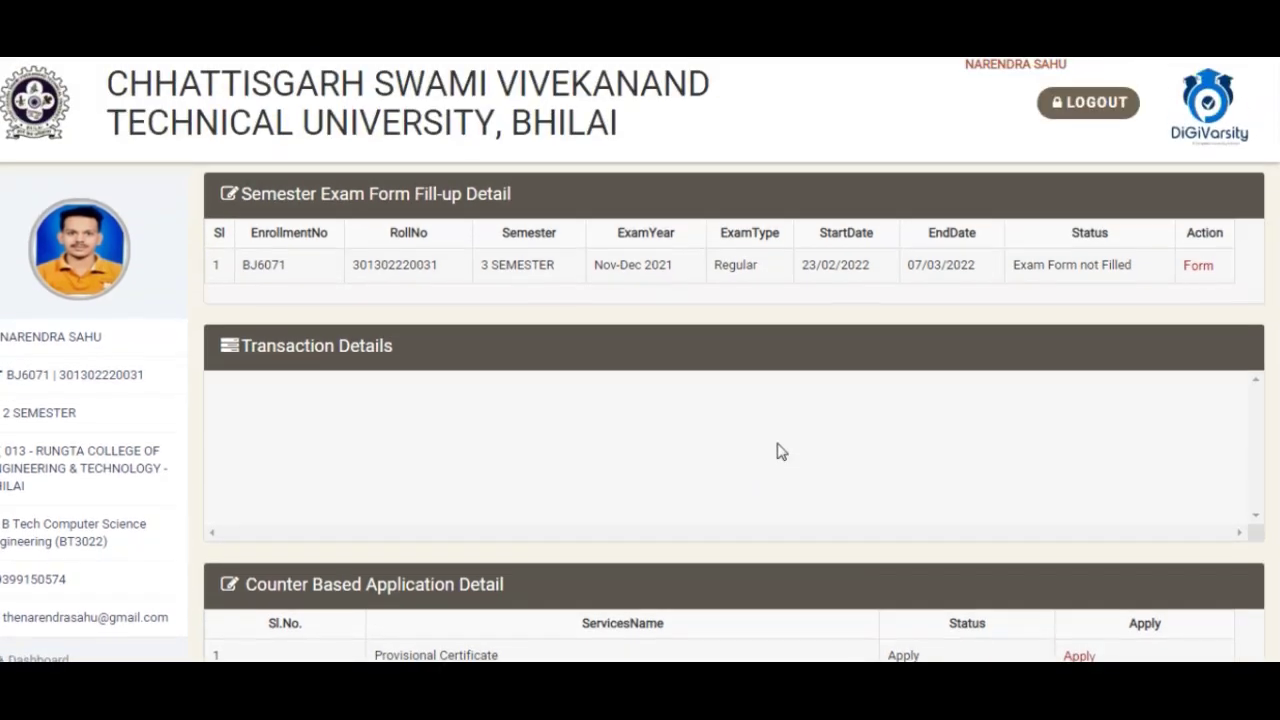
left_click(1196, 265)
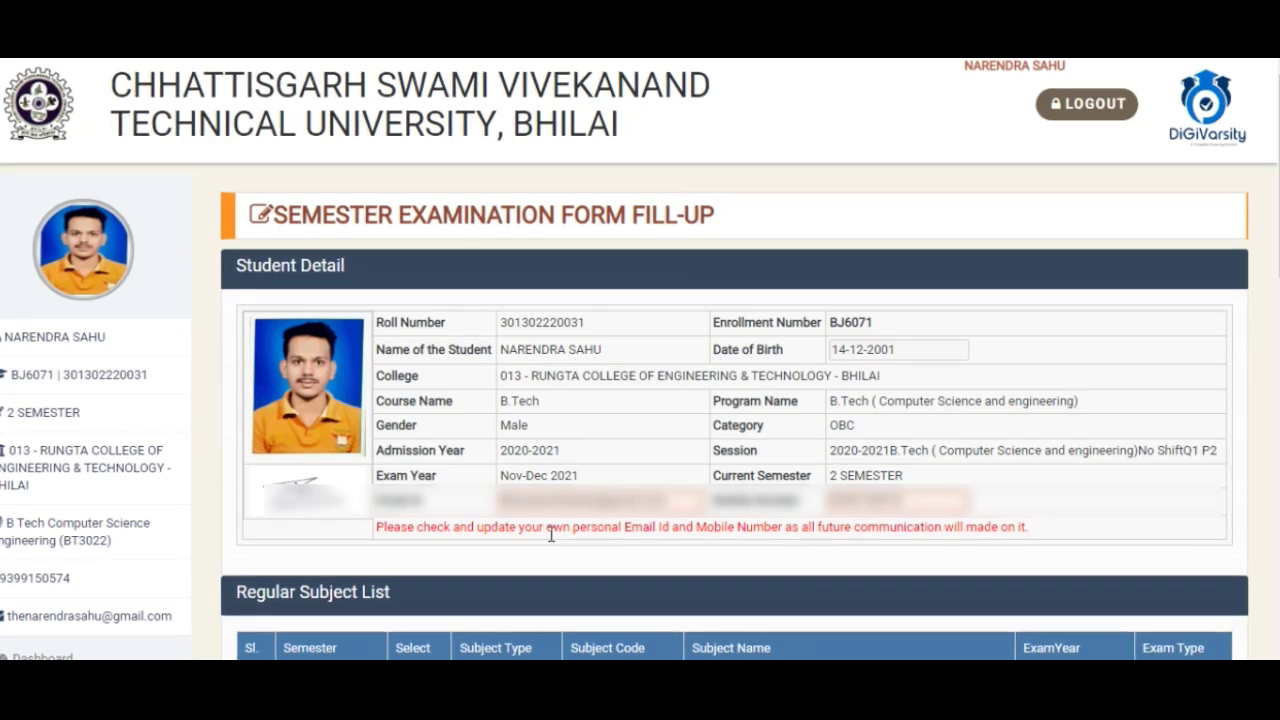
scroll(551, 535, "down", 1)
scroll(551, 535, "down", 4)
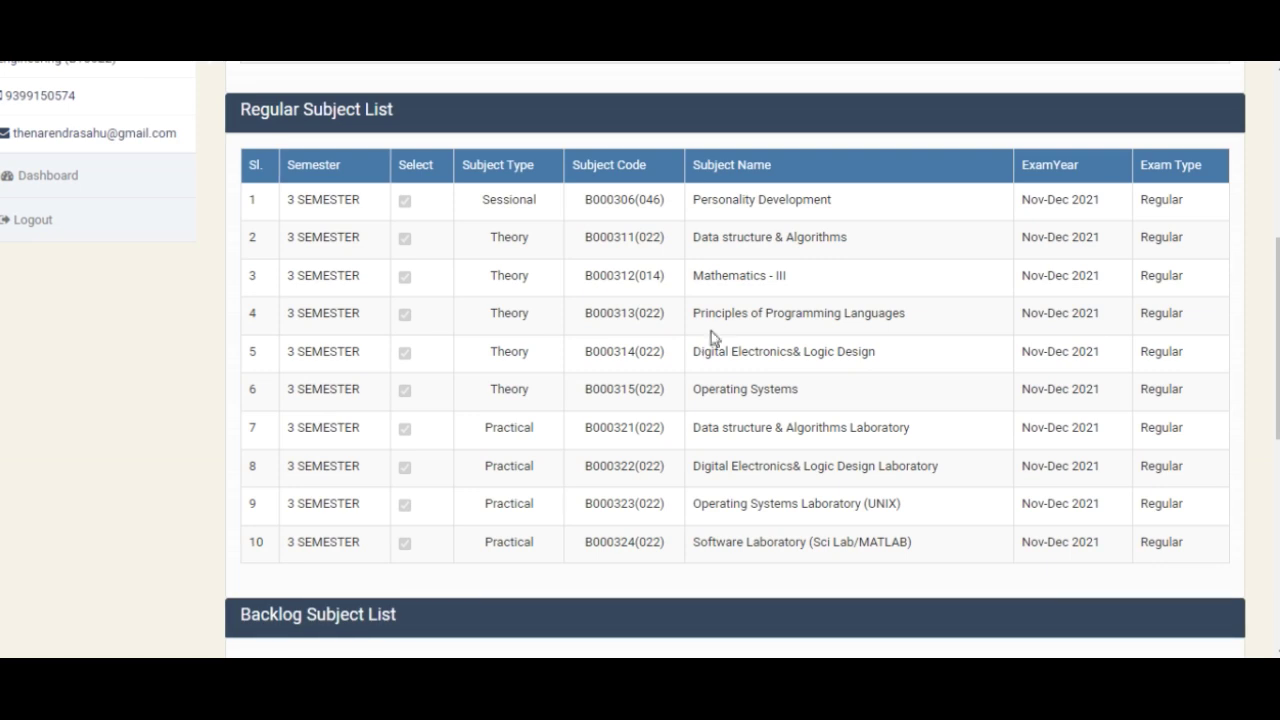
triple_click(716, 202)
left_click(718, 194)
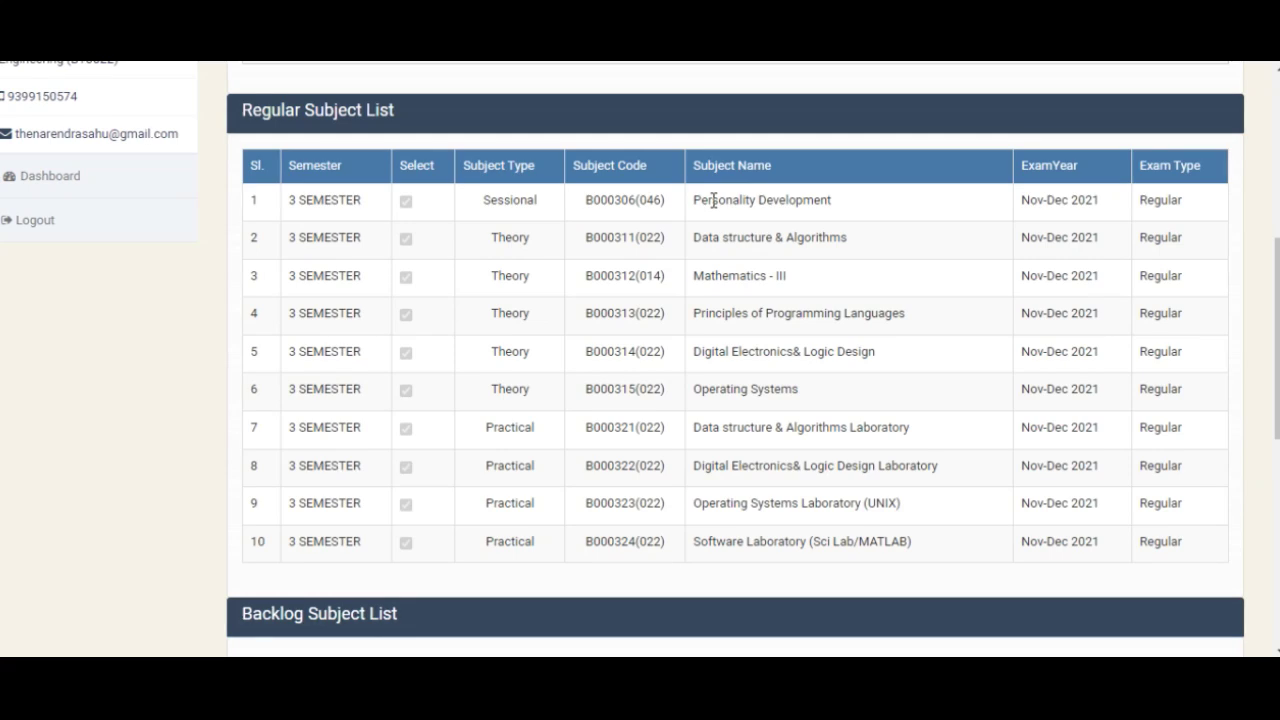
scroll(495, 230, "down", 3)
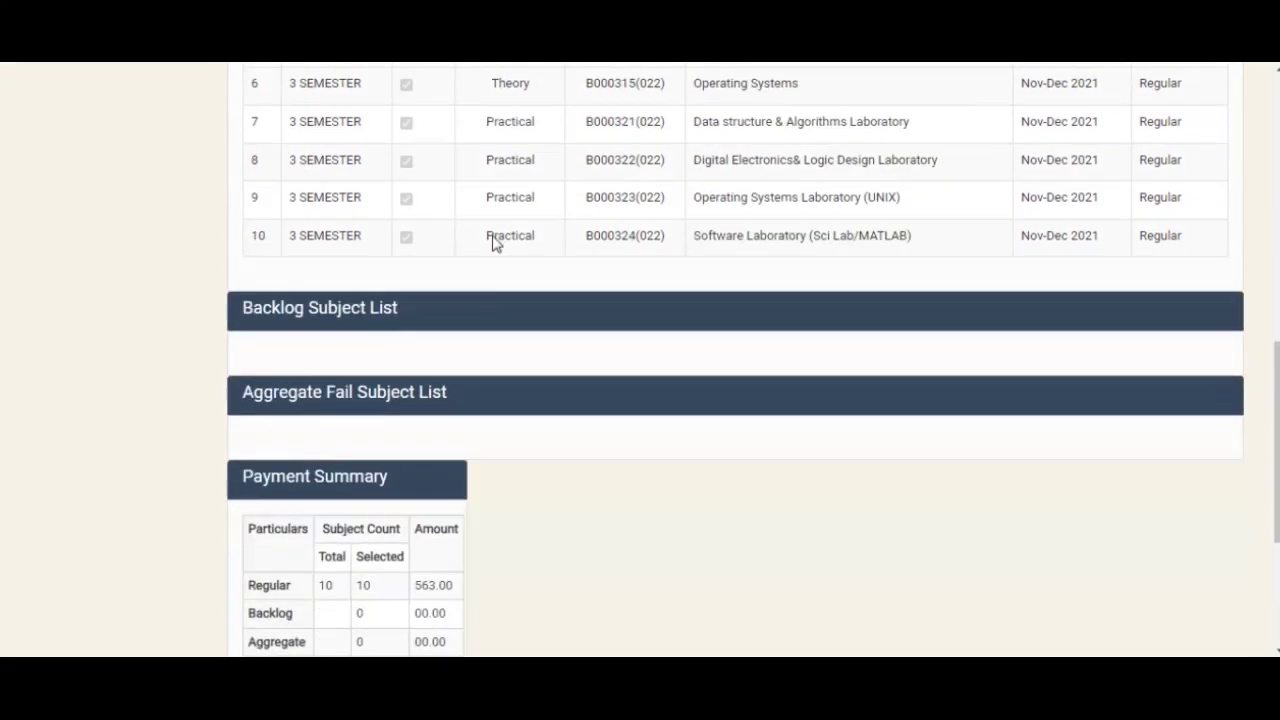
scroll(440, 282, "down", 3)
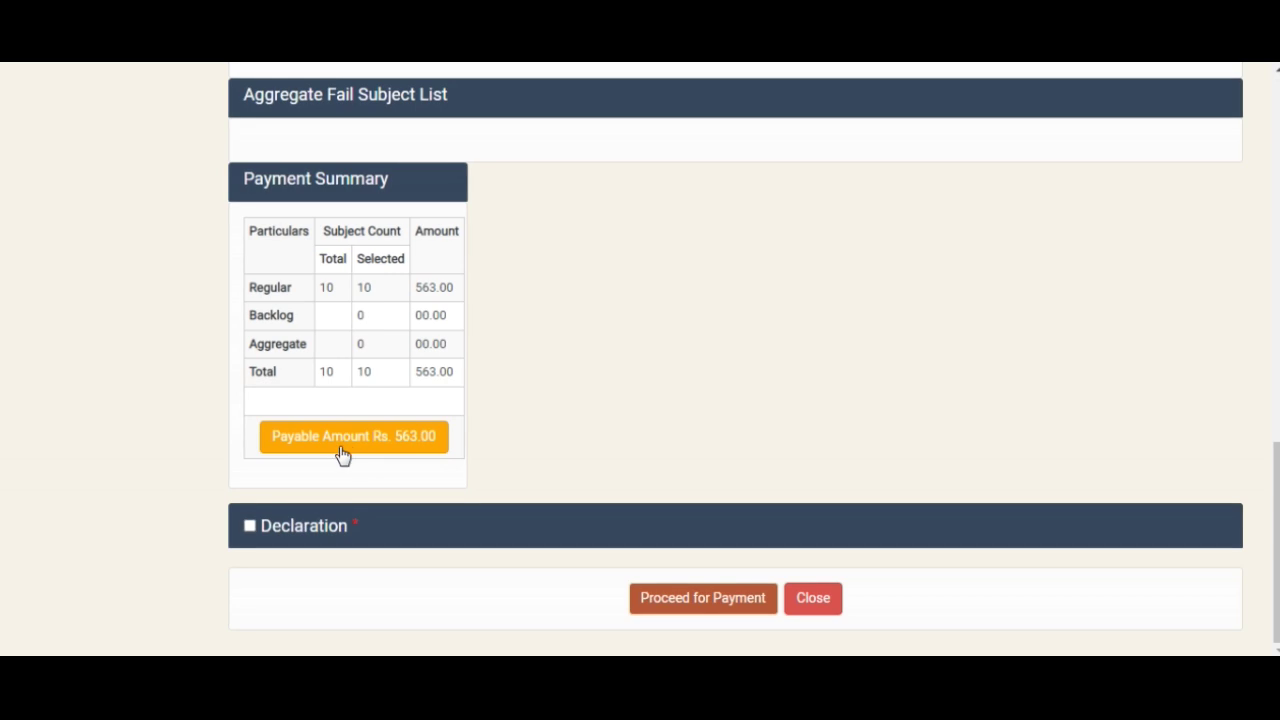
Tick the declaration, proceed to payment, and submit the application for the Rs 563.00 online payment
left_click(250, 526)
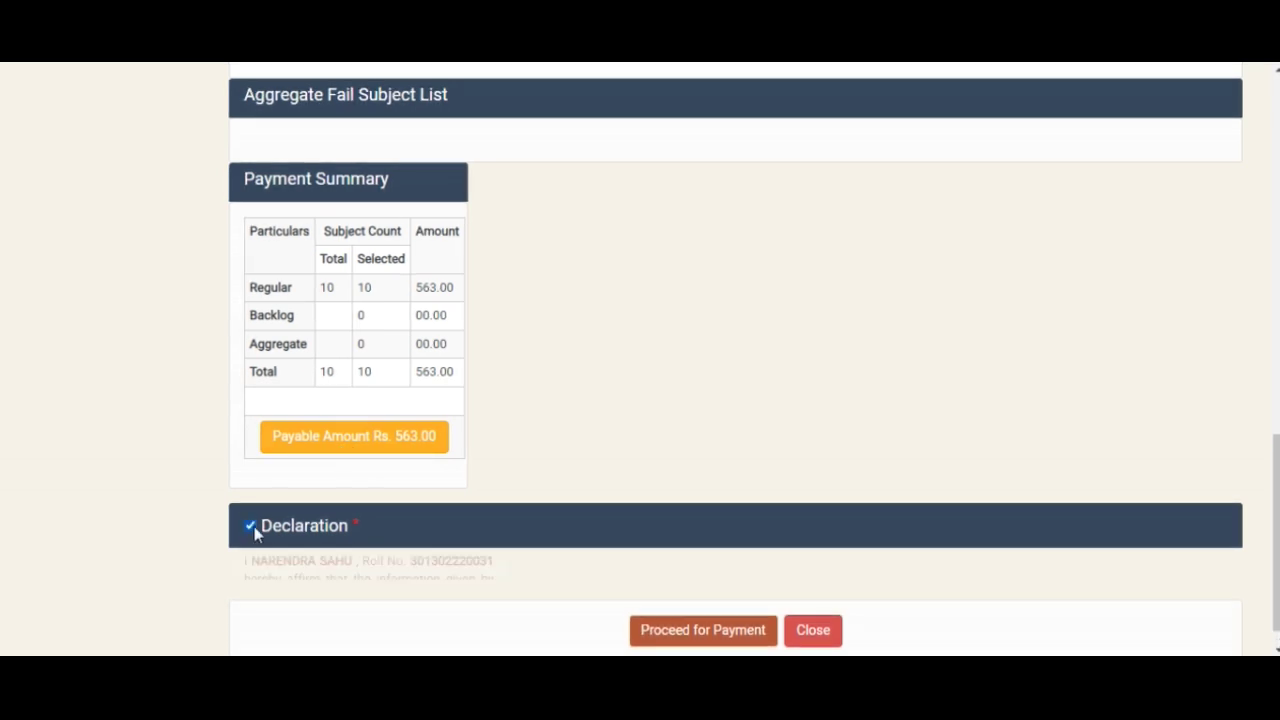
scroll(270, 540, "down", 2)
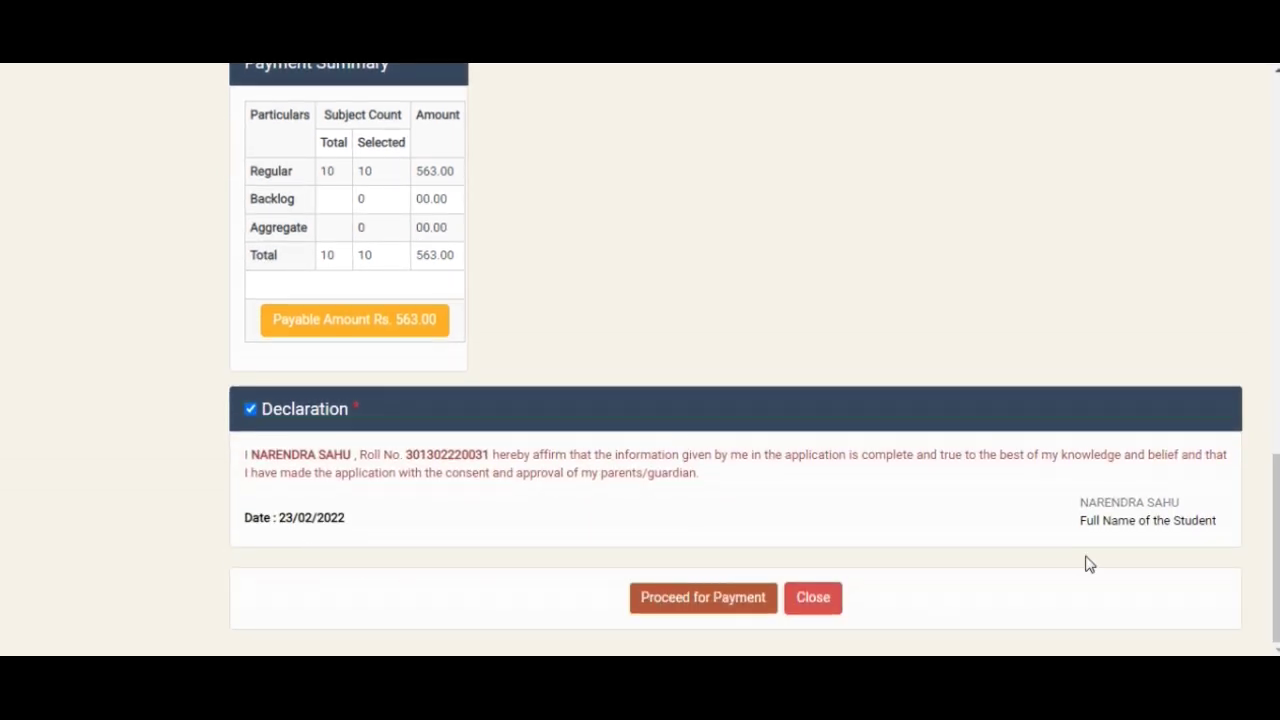
left_click(652, 612)
left_click(656, 605)
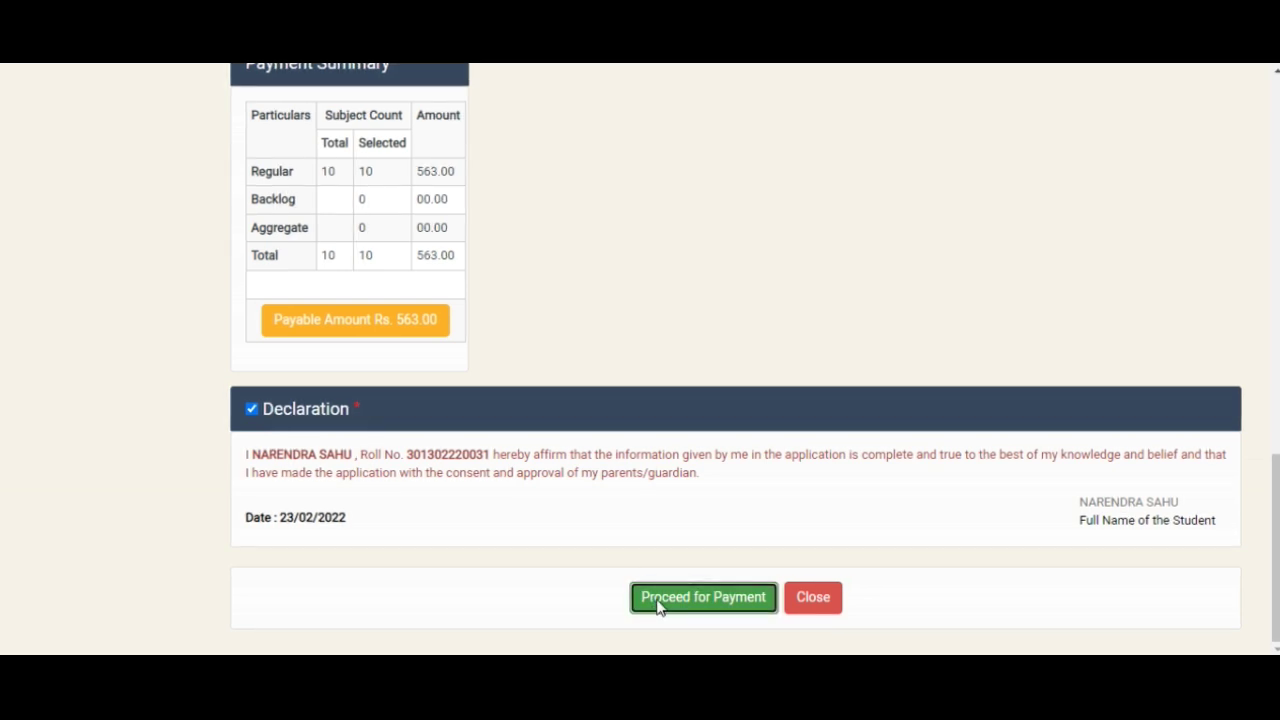
scroll(658, 608, "down", 1)
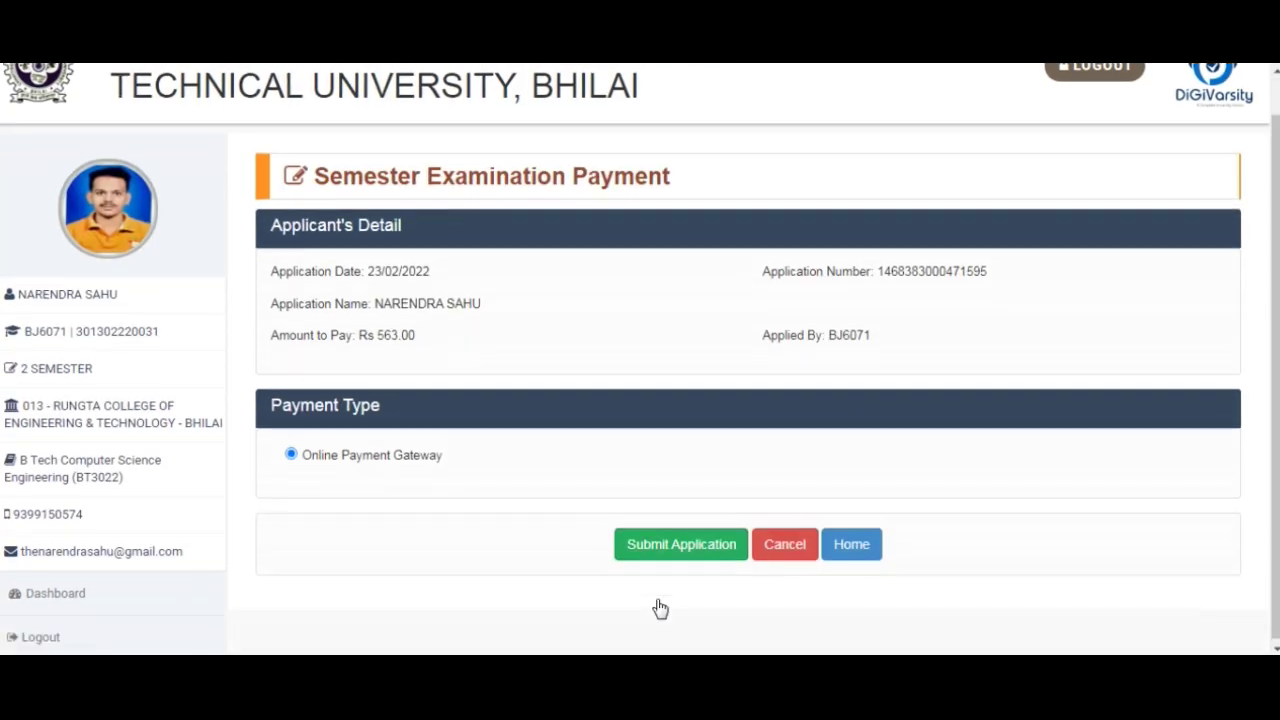
left_click(678, 556)
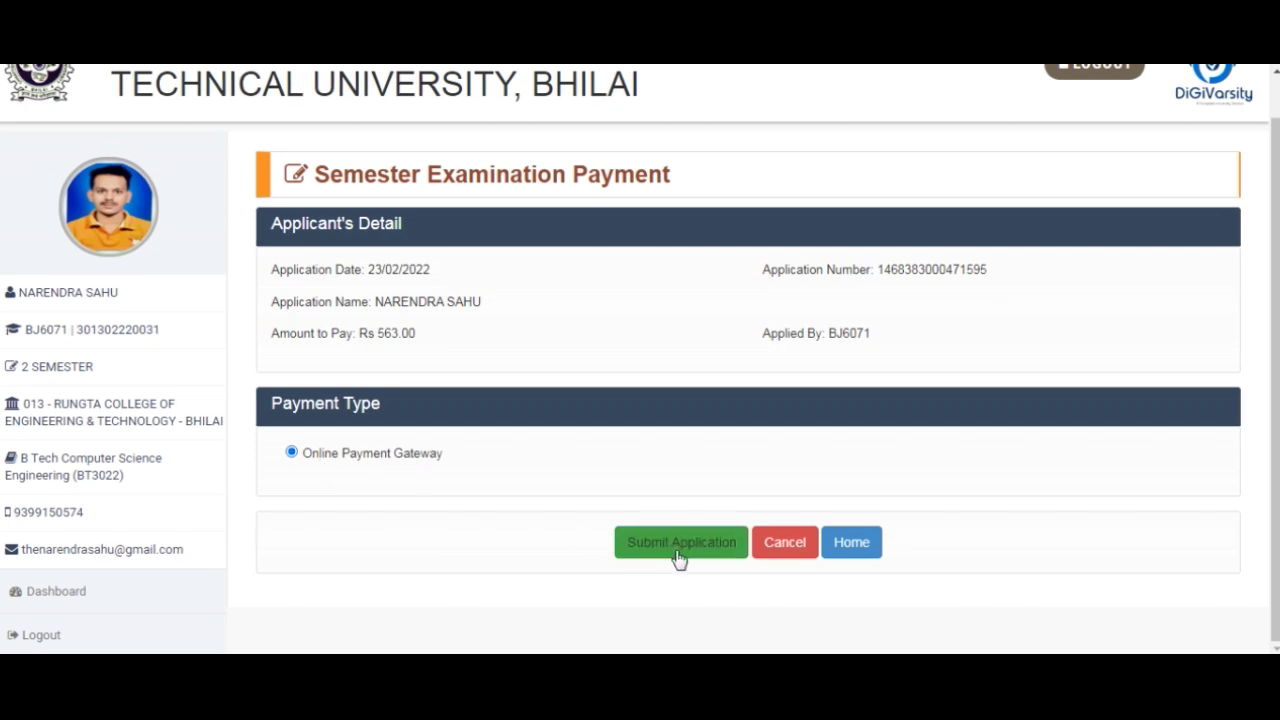